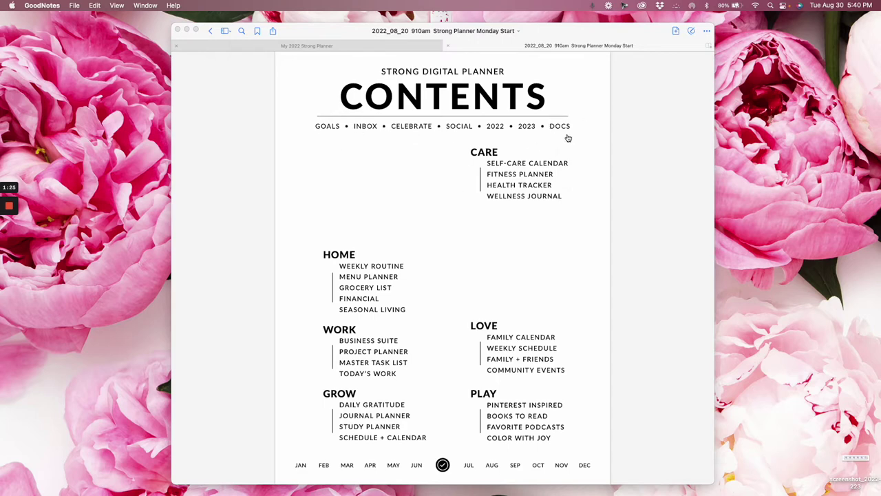
# View the Docs section page from the planner's contents and return to the contents page.
pyautogui.click(565, 130)
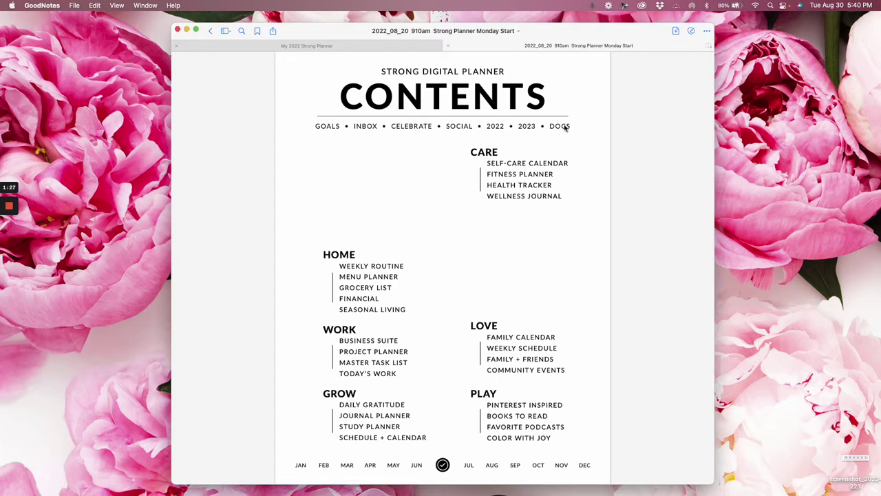
pyautogui.click(558, 128)
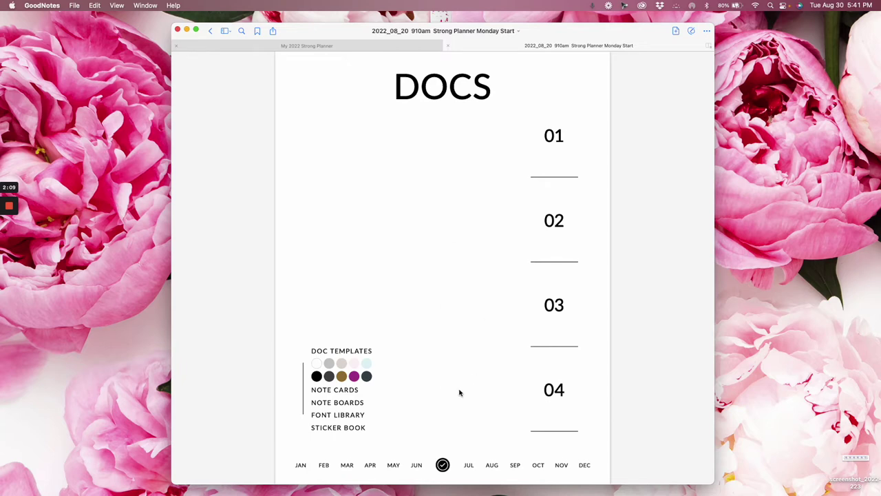
pyautogui.click(443, 465)
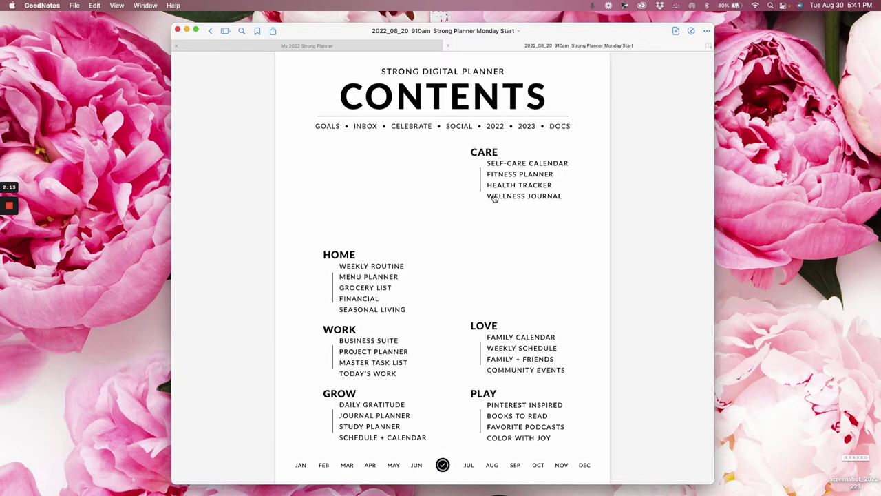
# View the Home, Work and Care section pages, returning to the contents page after each one.
pyautogui.click(340, 258)
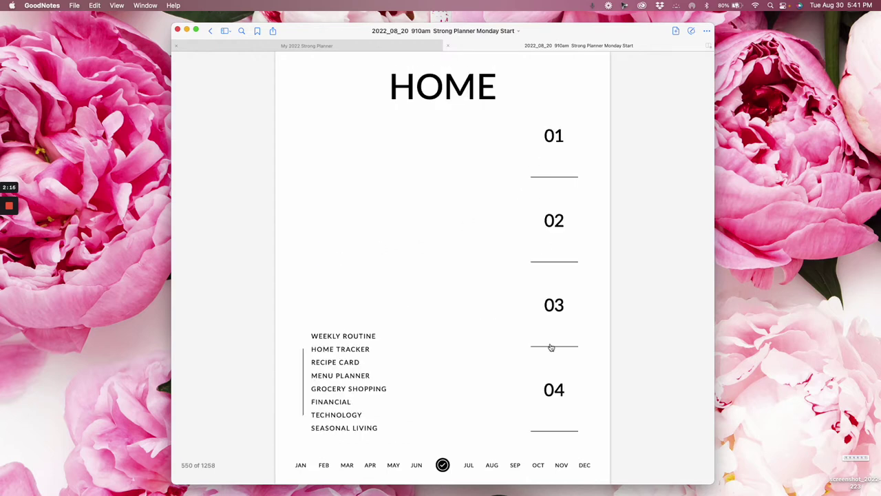
pyautogui.click(443, 465)
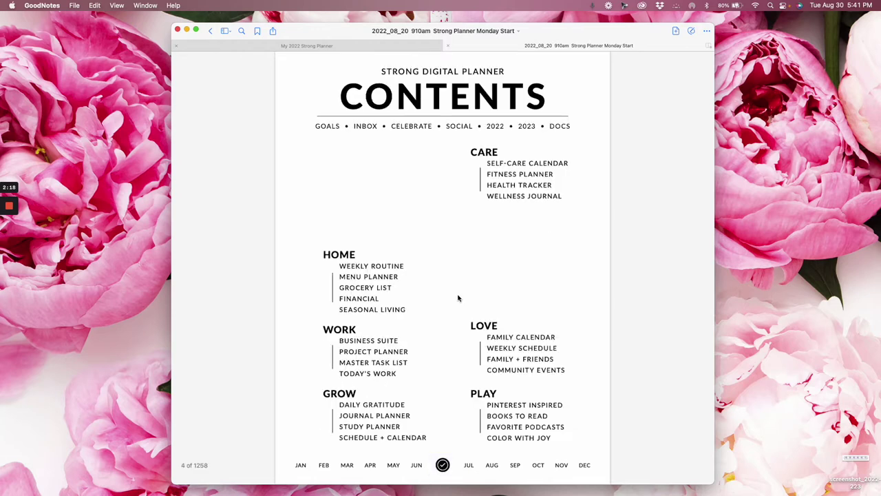
pyautogui.click(346, 332)
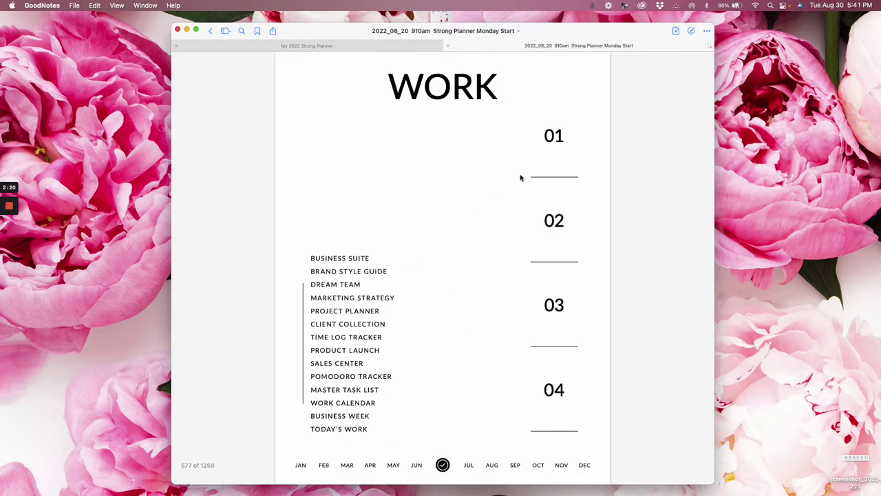
pyautogui.click(443, 465)
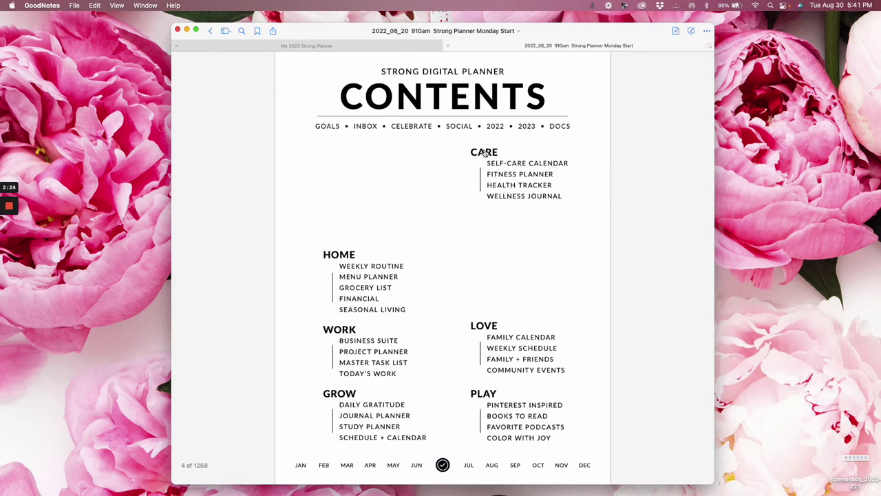
pyautogui.click(485, 153)
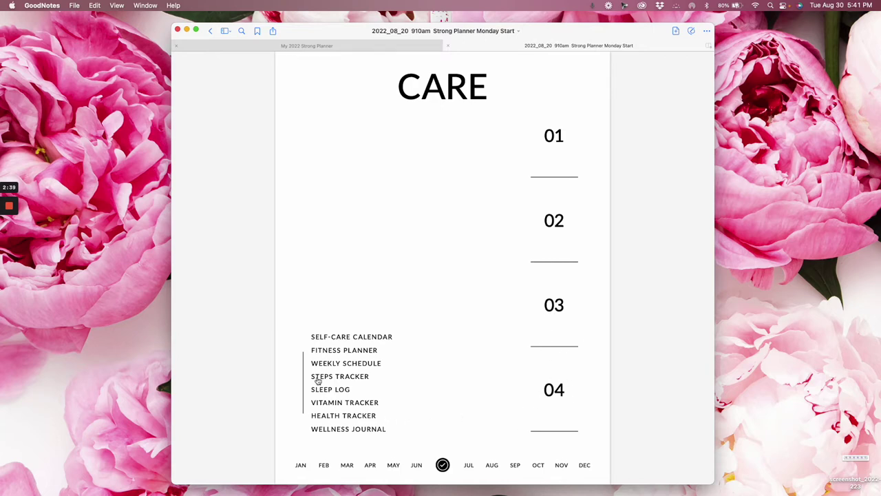
pyautogui.click(444, 465)
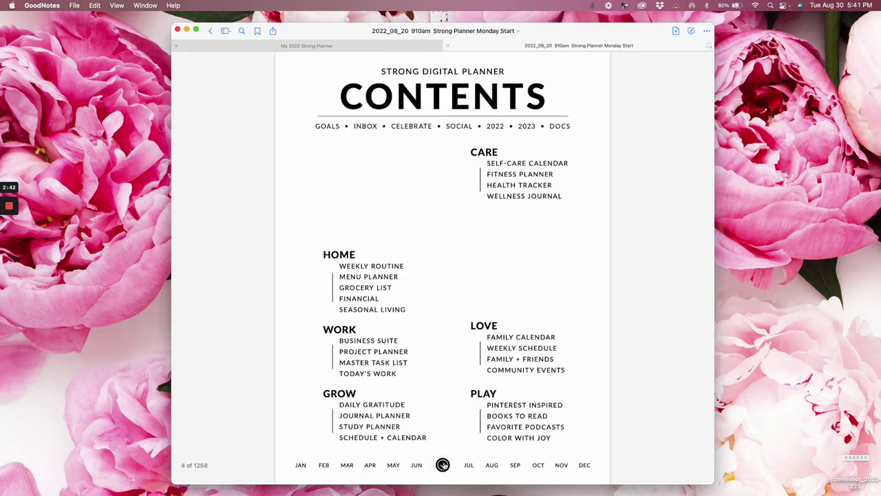
# View the Font Library page in the Docs section and open the Sticker Book dashboard from the same section.
pyautogui.click(559, 126)
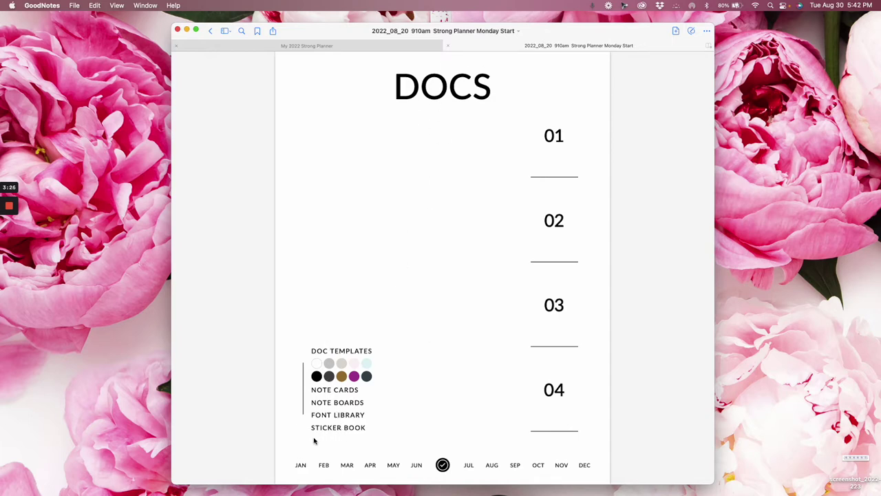
pyautogui.click(334, 421)
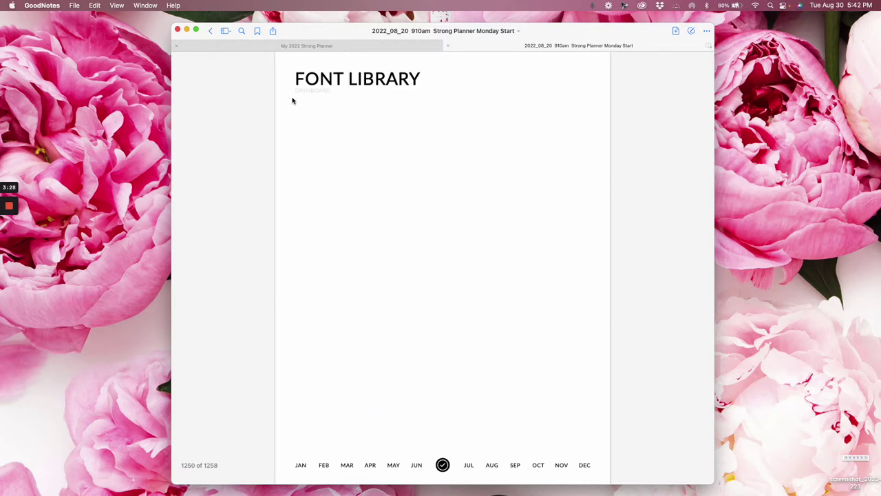
pyautogui.click(443, 465)
pyautogui.click(566, 126)
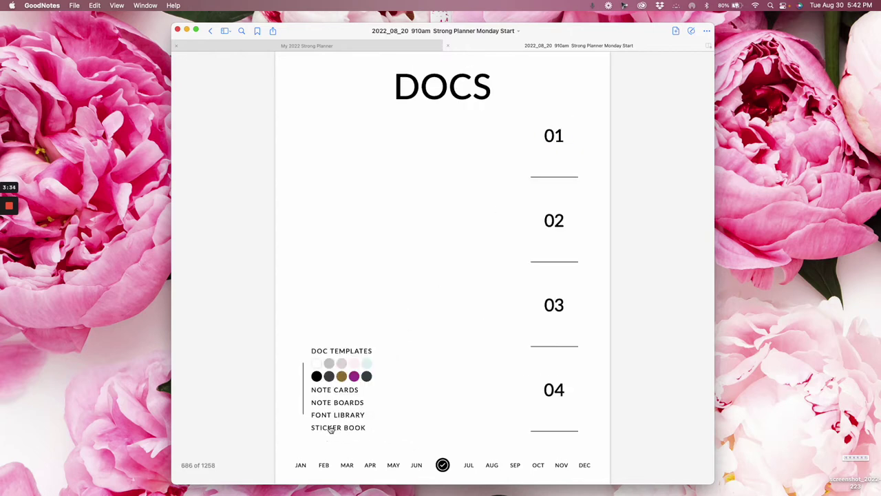
pyautogui.click(339, 429)
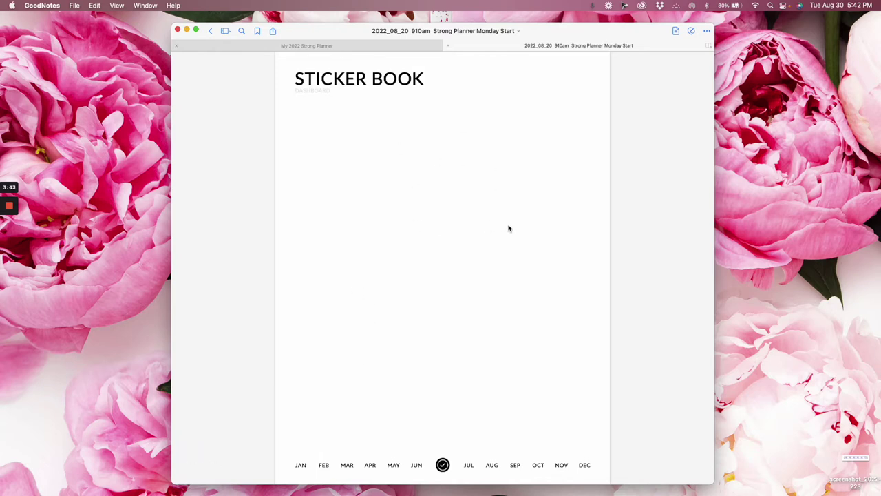
# Switch to My 2022 Strong Planner and open its Sticker Book from the Docs section.
pyautogui.click(311, 45)
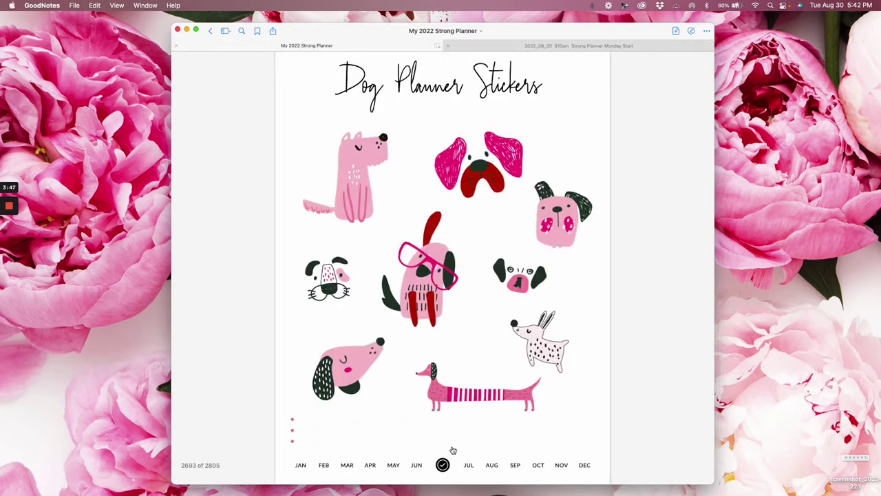
pyautogui.click(443, 465)
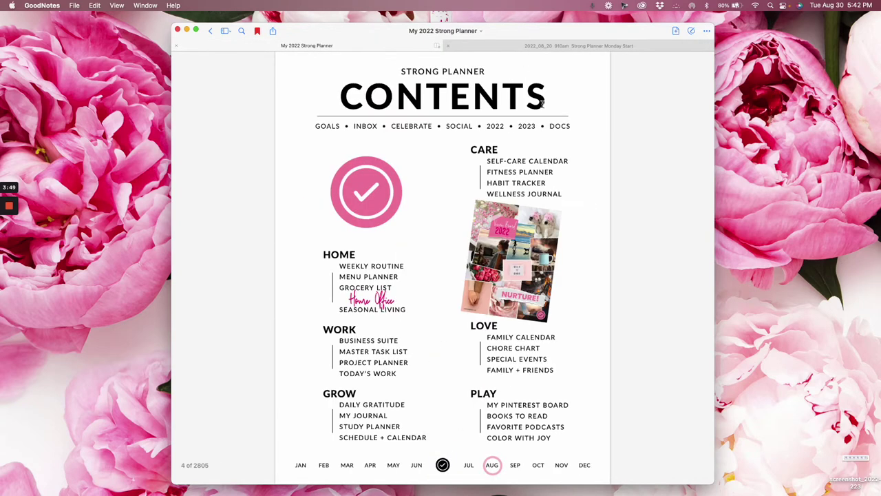
pyautogui.click(560, 128)
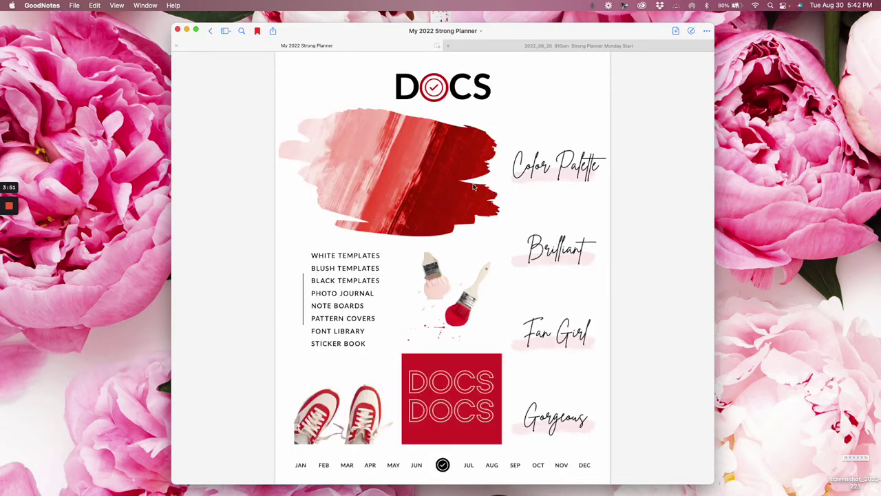
pyautogui.click(341, 345)
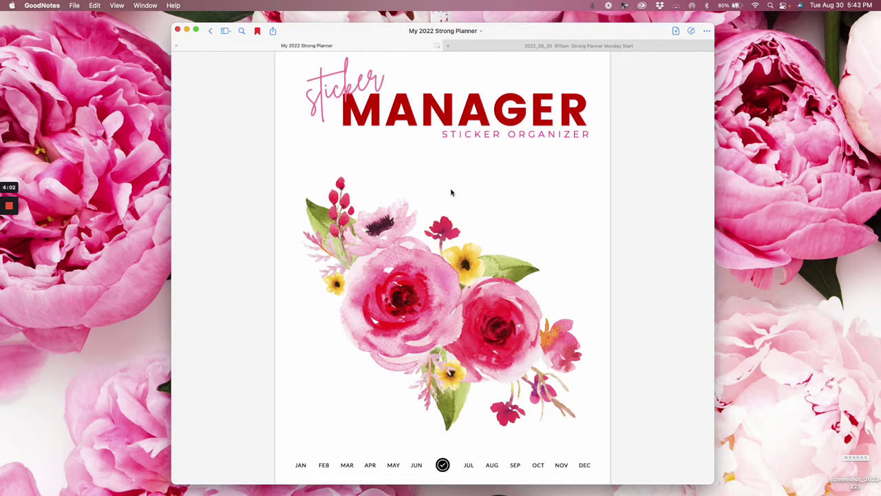
# Compare the Monday Start planner's Sticker Book dashboard with the Sticker Manager cover in My 2022 Strong Planner.
pyautogui.click(577, 46)
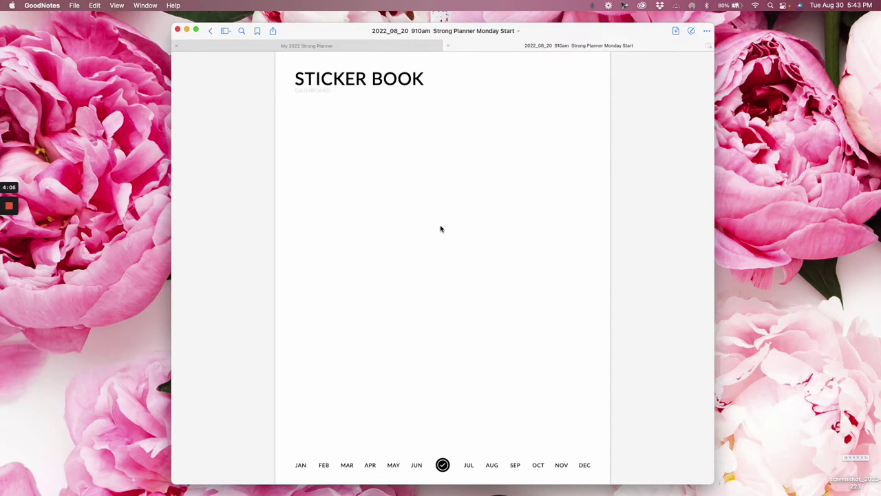
pyautogui.click(333, 46)
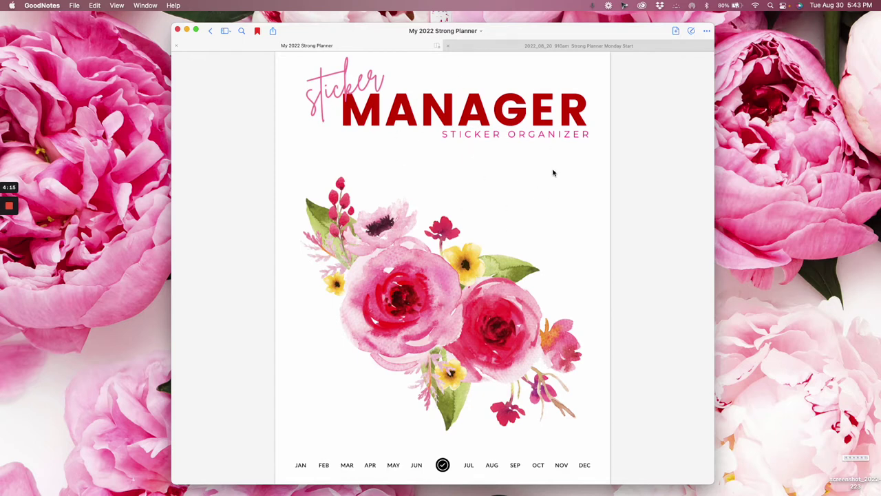
pyautogui.click(562, 46)
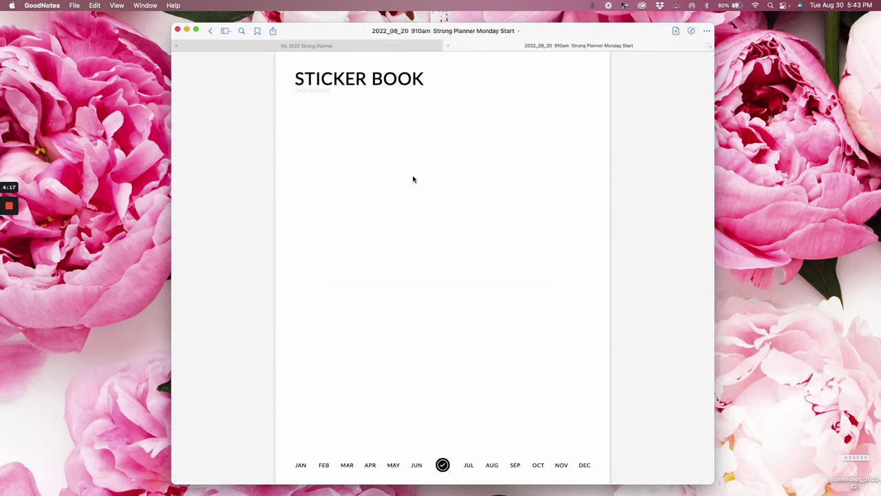
# Examine the white and black Stickers pages that follow the Sticker Book dashboard in the Monday Start planner.
pyautogui.scroll(-3, 462, 182)
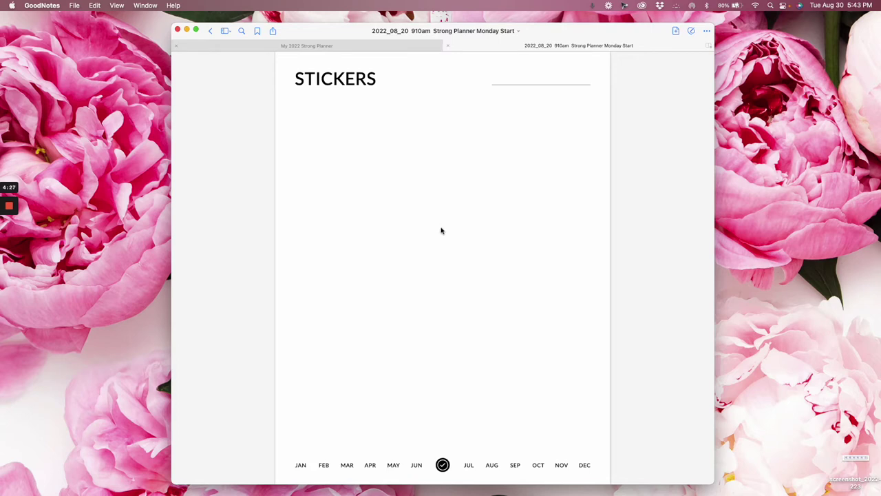
pyautogui.hscroll(5, 459, 245)
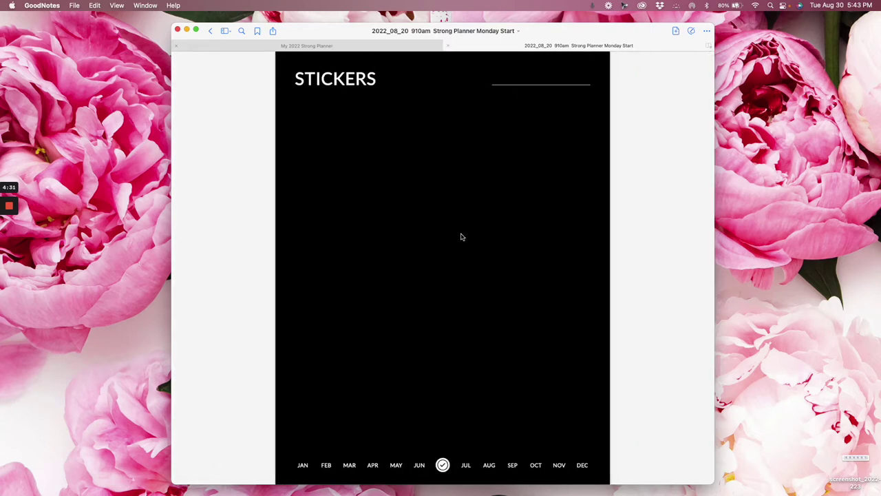
pyautogui.hscroll(5, 462, 237)
pyautogui.hscroll(-5, 460, 236)
pyautogui.hscroll(-3, 459, 237)
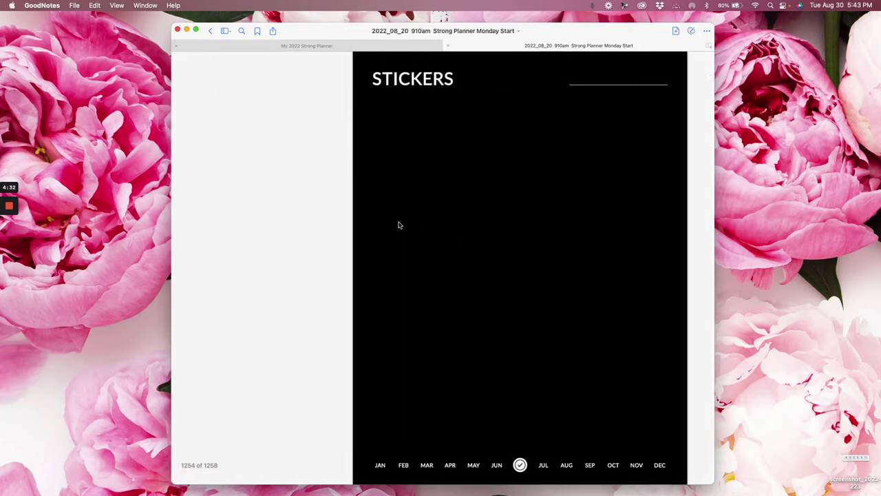
pyautogui.hscroll(3, 397, 224)
pyautogui.hscroll(-5, 392, 188)
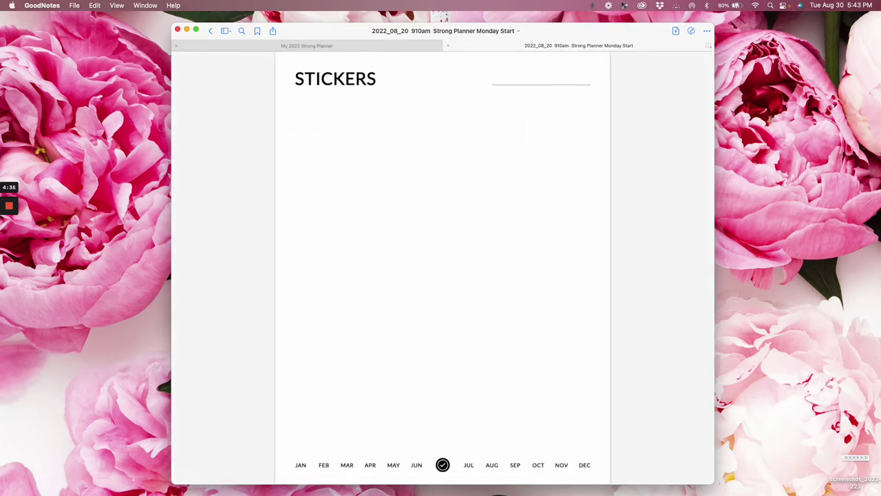
# Browse My 2022 Strong Planner to the Spring Planner Stickers page and compare it with the Monday Start planner's Stickers page.
pyautogui.click(351, 48)
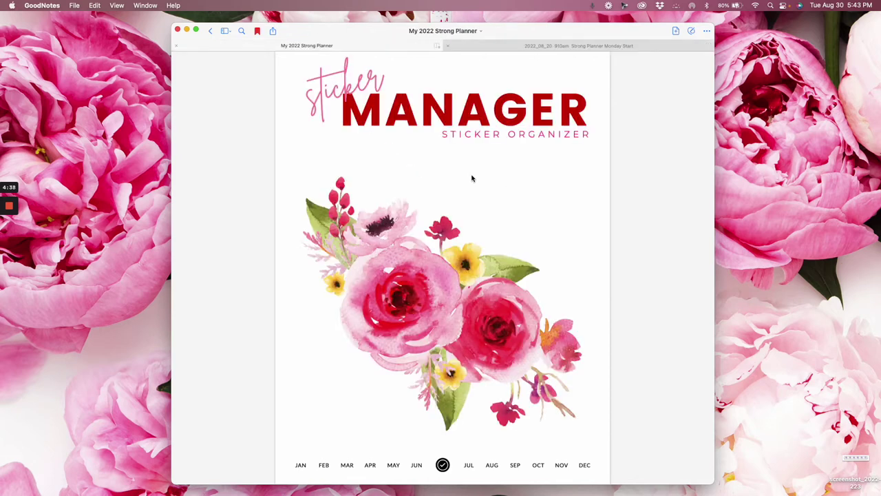
pyautogui.hscroll(5, 463, 234)
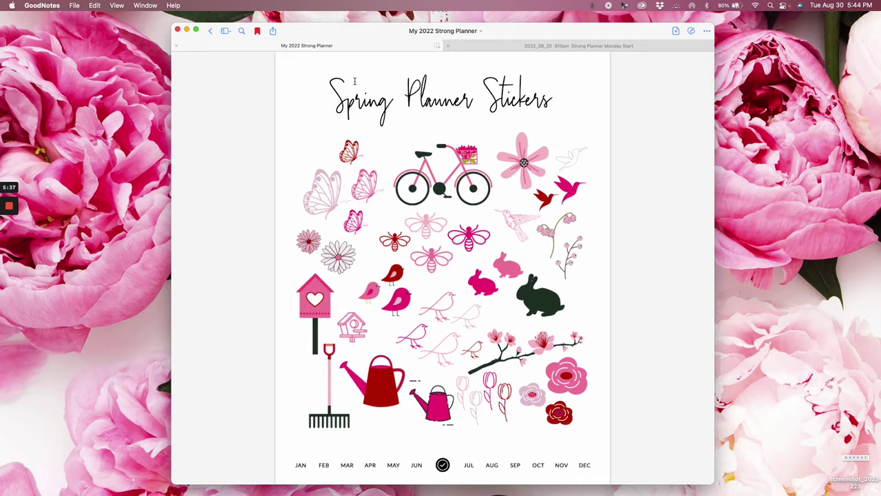
pyautogui.click(521, 46)
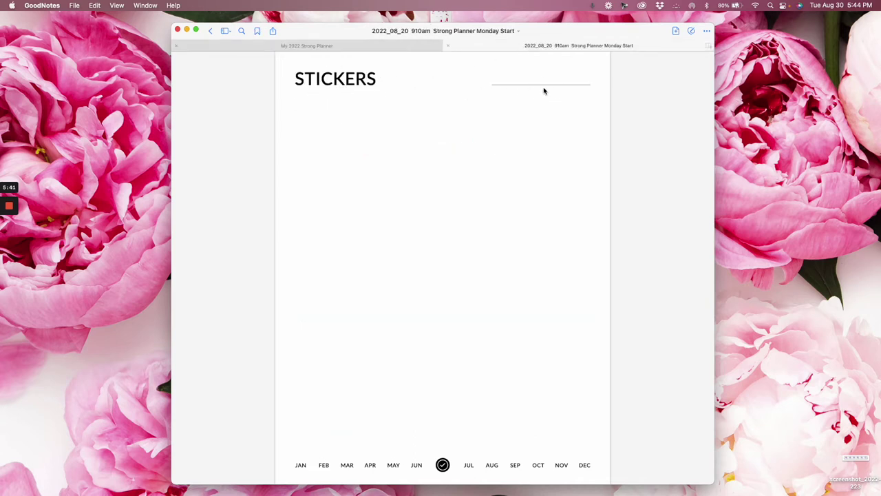
# Add a page with the current template after the Spring Planner Stickers page in My 2022 Strong Planner.
pyautogui.click(376, 50)
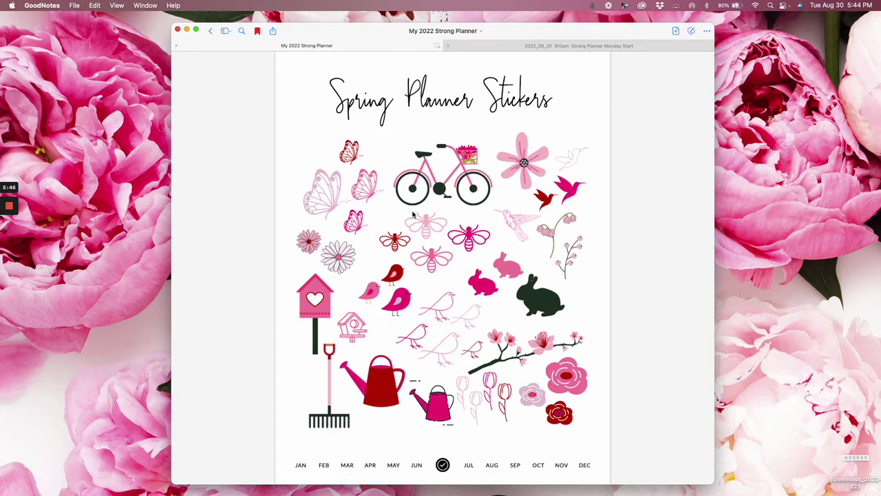
pyautogui.click(676, 33)
pyautogui.click(637, 111)
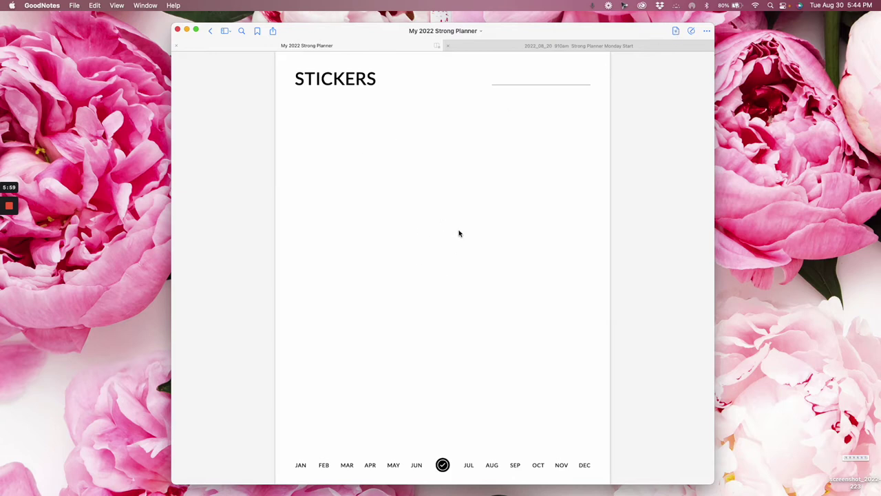
# View the black Stickers page in the Monday Start planner and return to My 2022 Strong Planner.
pyautogui.hscroll(5, 507, 223)
pyautogui.click(526, 47)
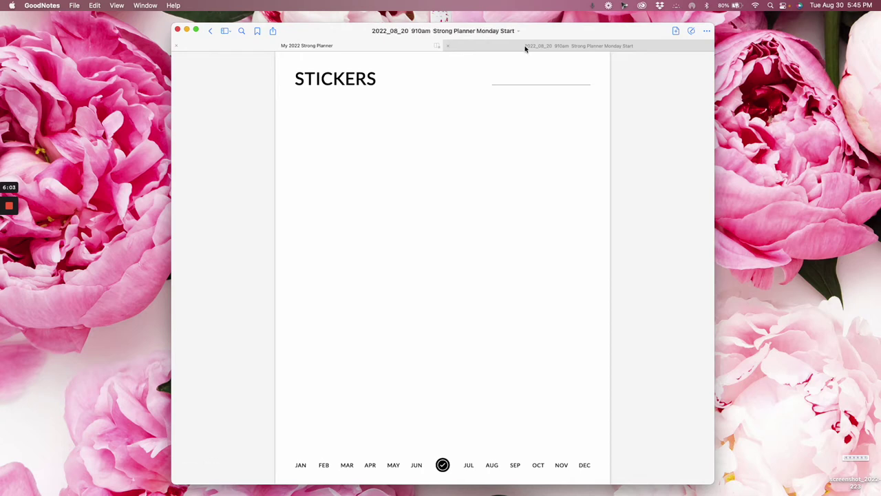
pyautogui.hscroll(5, 511, 110)
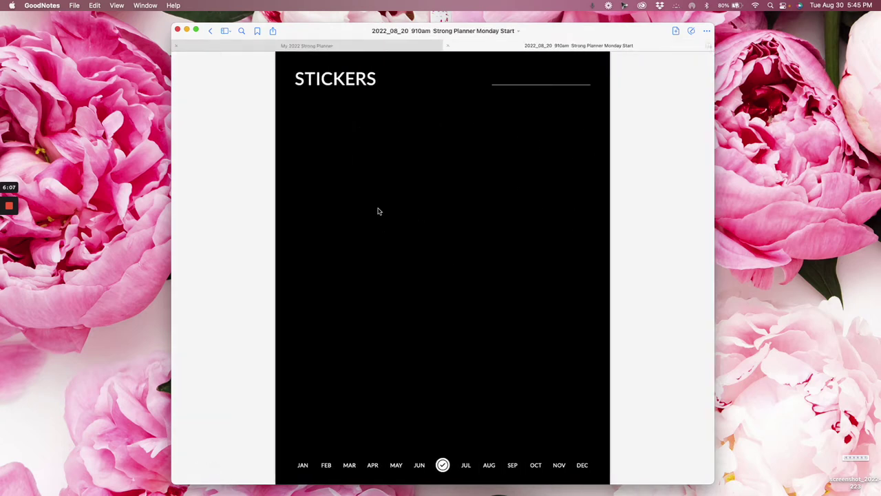
pyautogui.click(312, 45)
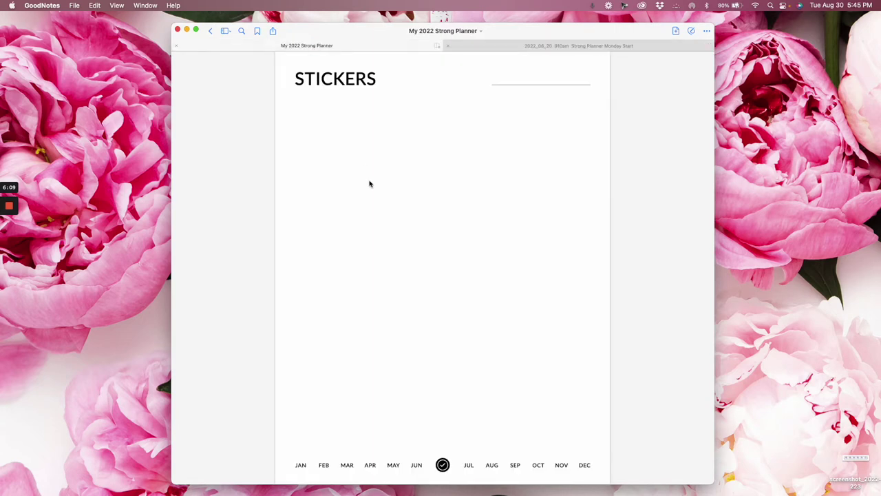
# Add another page with the current template after the Spring Planner Stickers page and compare the two pages.
pyautogui.hscroll(-5, 413, 190)
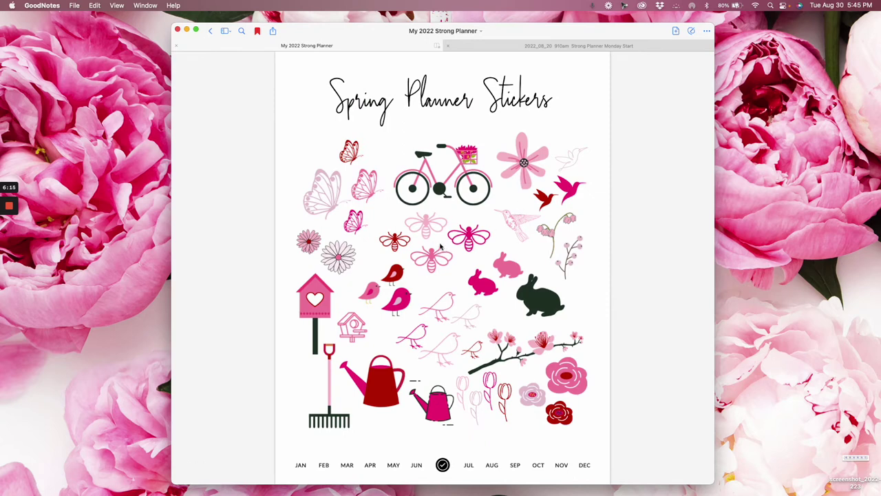
pyautogui.hscroll(-3, 441, 248)
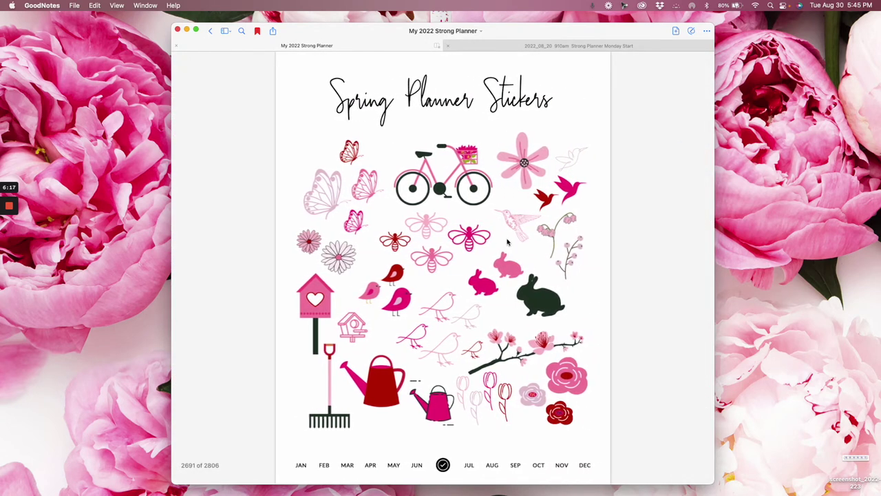
pyautogui.click(677, 32)
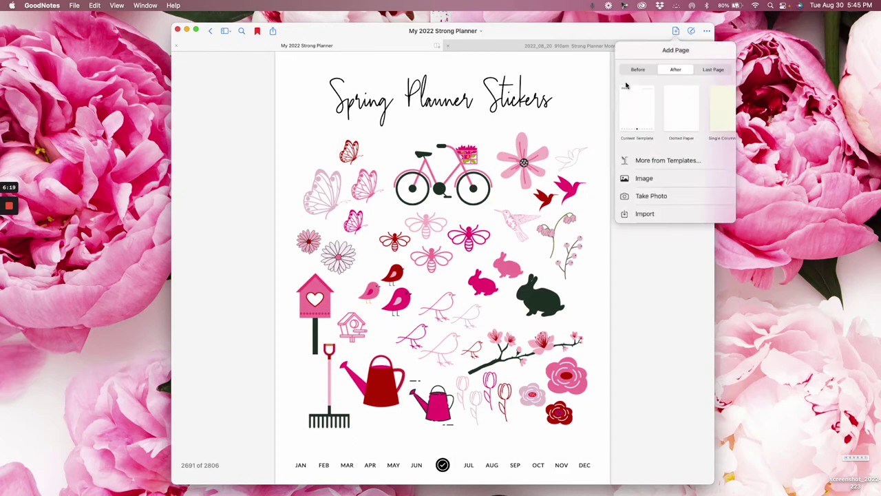
pyautogui.click(633, 102)
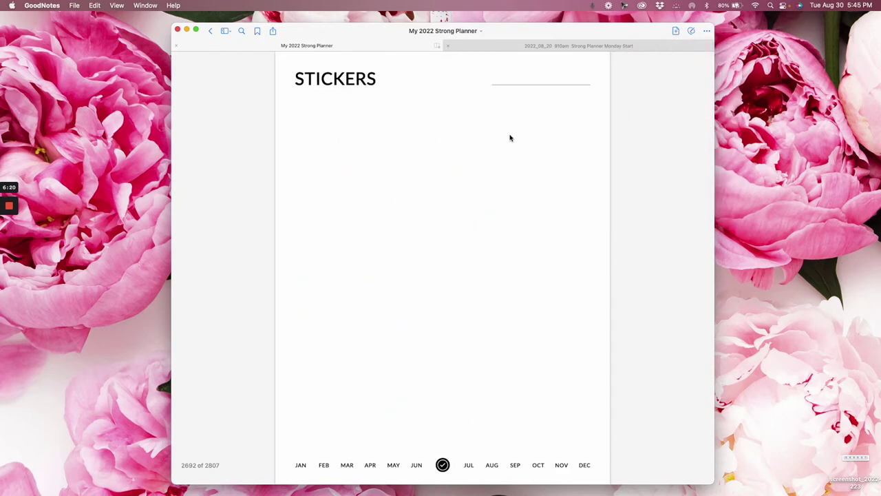
pyautogui.hscroll(-3, 457, 148)
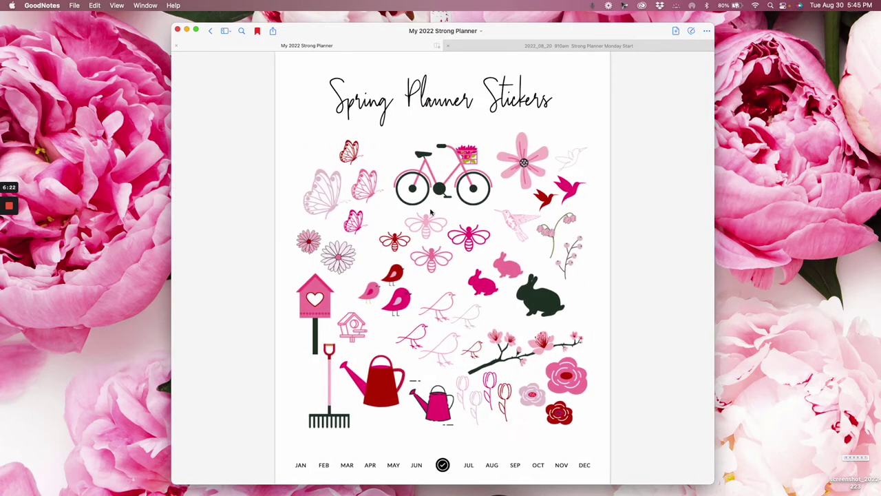
pyautogui.hscroll(3, 496, 214)
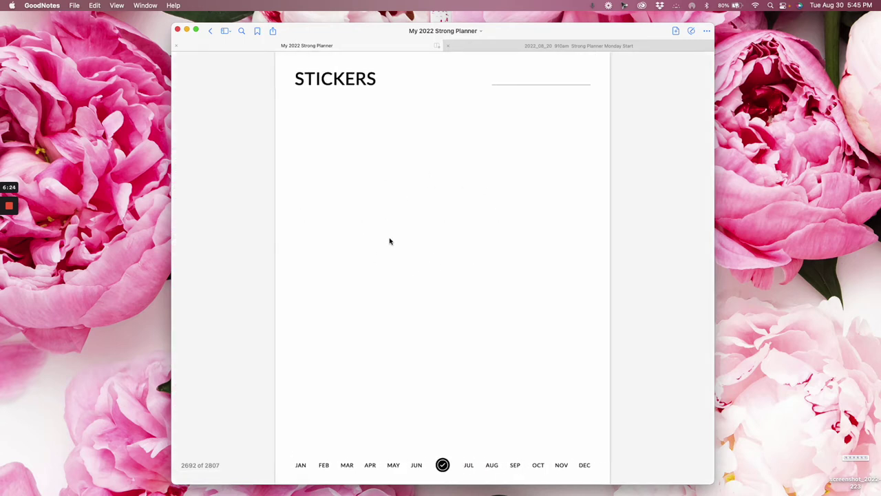
# Browse the Rainbow Planner Stickers page and examine the first Dog Planner Stickers page, including a close-up of the dog with glasses.
pyautogui.hscroll(3, 404, 246)
pyautogui.hscroll(5, 525, 215)
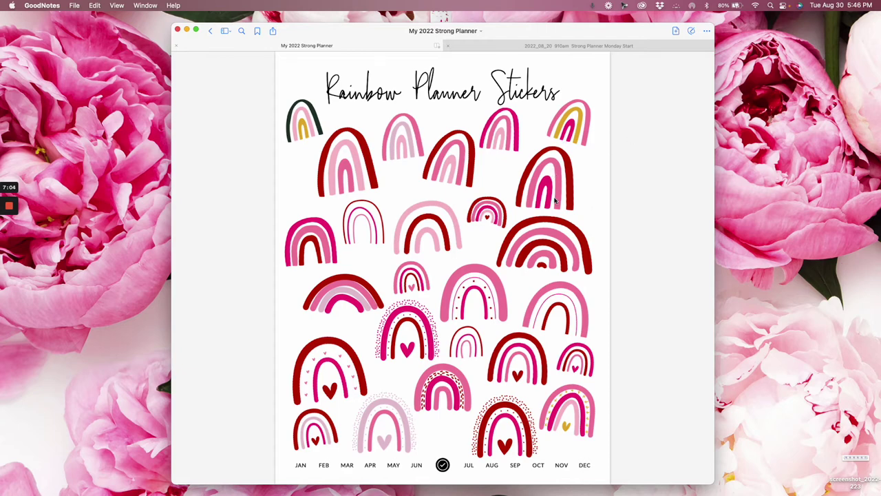
pyautogui.hscroll(5, 555, 201)
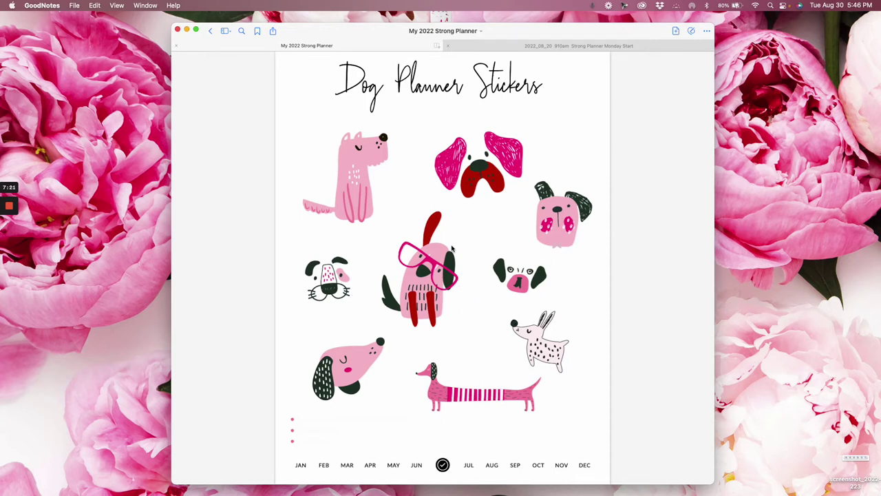
pyautogui.scroll(5, 422, 284)
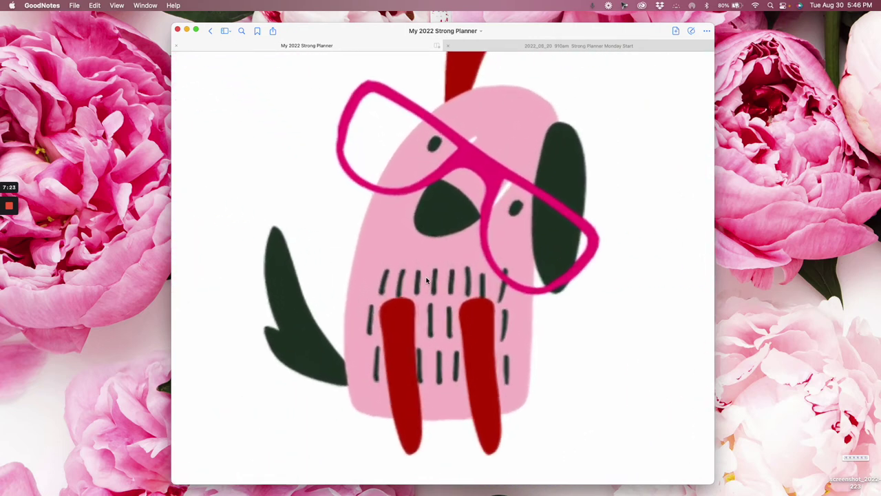
pyautogui.scroll(-5, 426, 279)
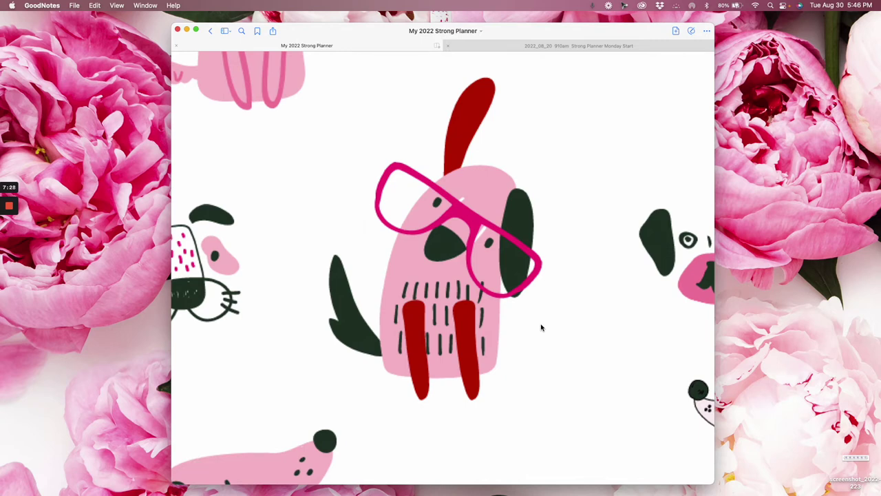
pyautogui.hscroll(-3, 542, 327)
pyautogui.hscroll(5, 541, 327)
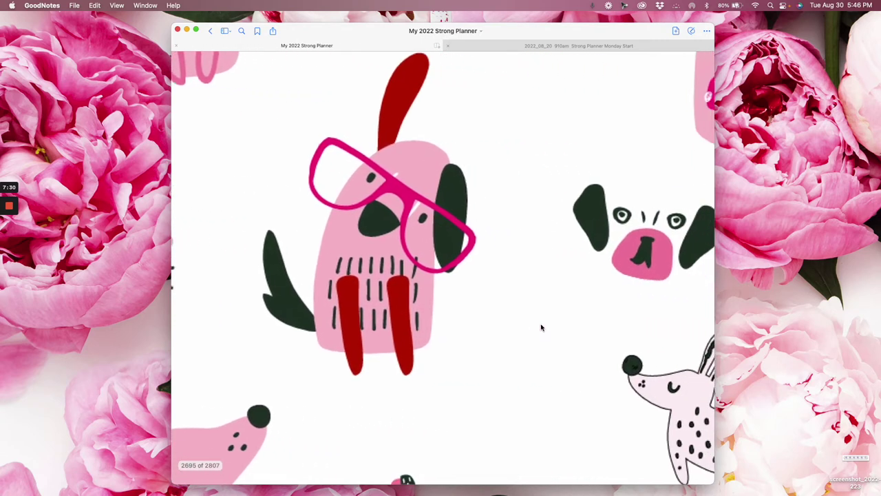
pyautogui.hscroll(5, 542, 328)
pyautogui.hscroll(-3, 541, 328)
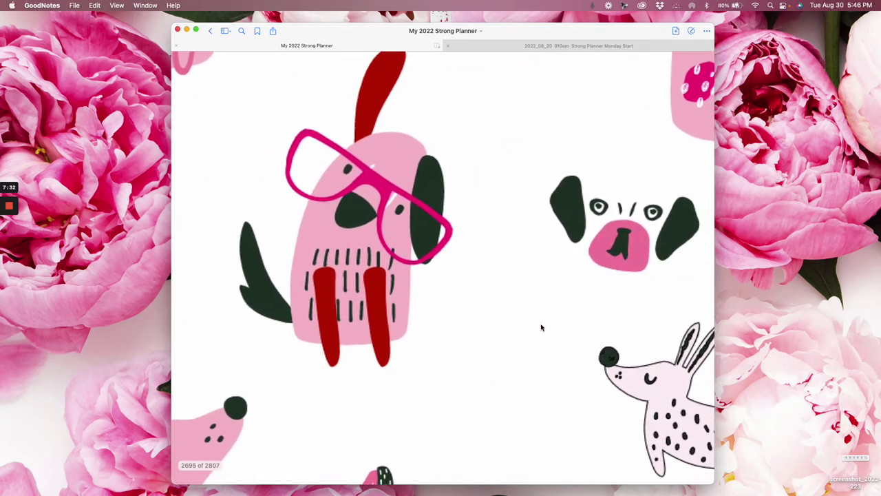
pyautogui.scroll(-5, 541, 328)
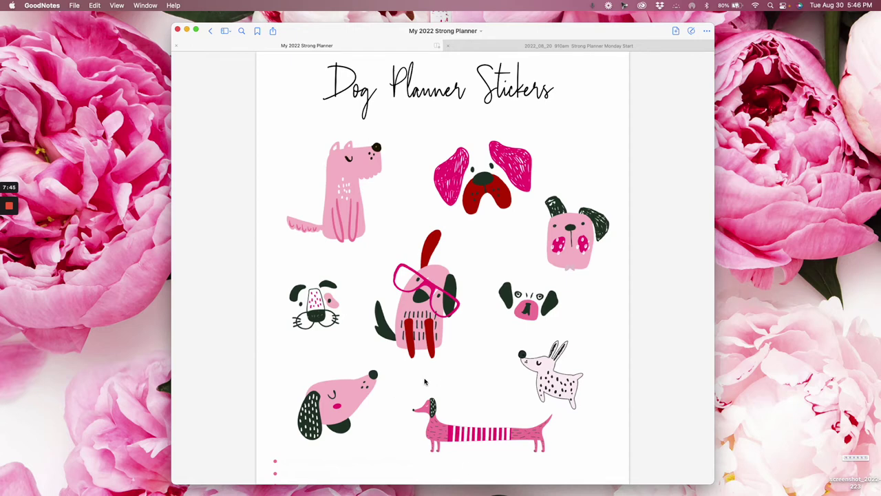
pyautogui.scroll(-3, 426, 383)
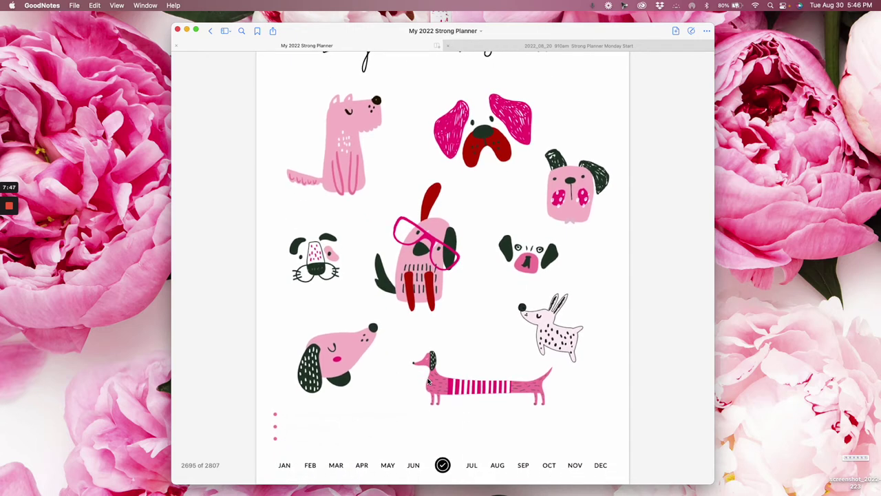
pyautogui.scroll(-1, 383, 412)
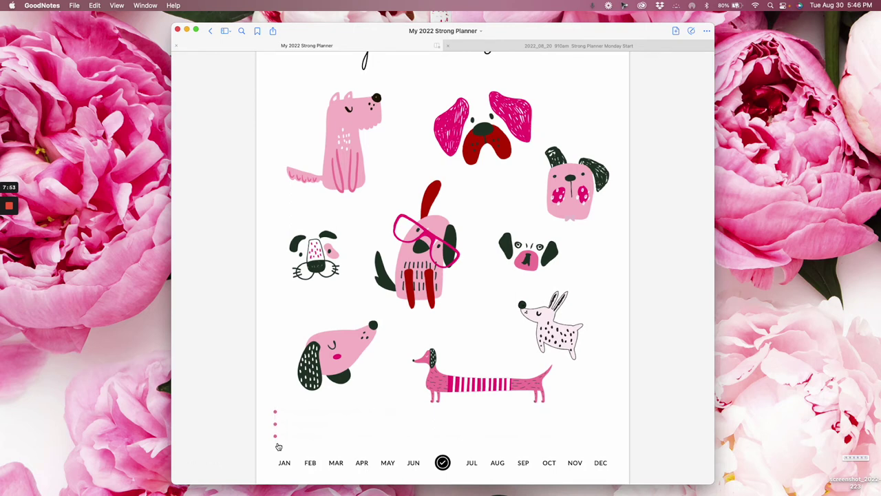
pyautogui.scroll(-3, 515, 329)
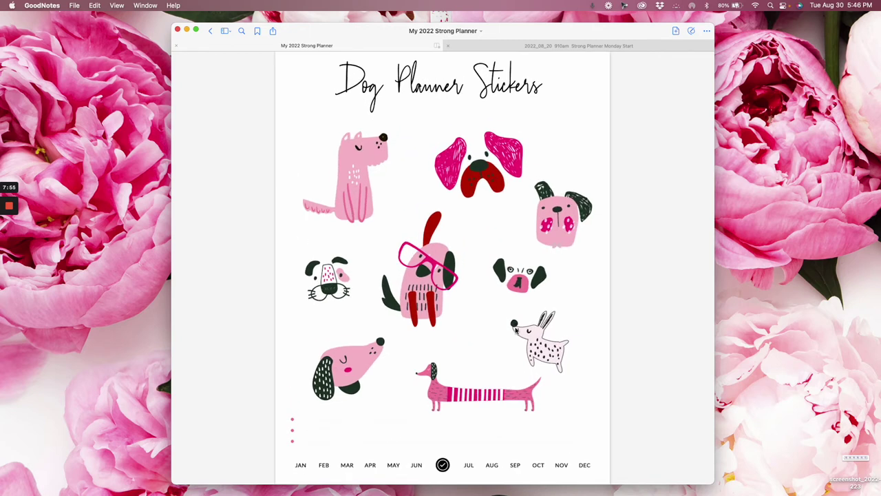
# On the second Dog Planner Stickers page, enable editing and set the Lasso Tool to select Images.
pyautogui.hscroll(5, 521, 329)
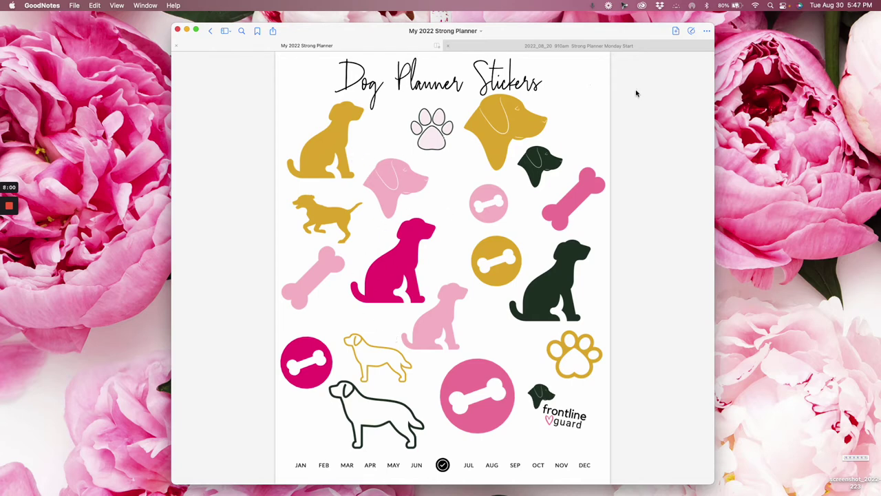
pyautogui.click(692, 32)
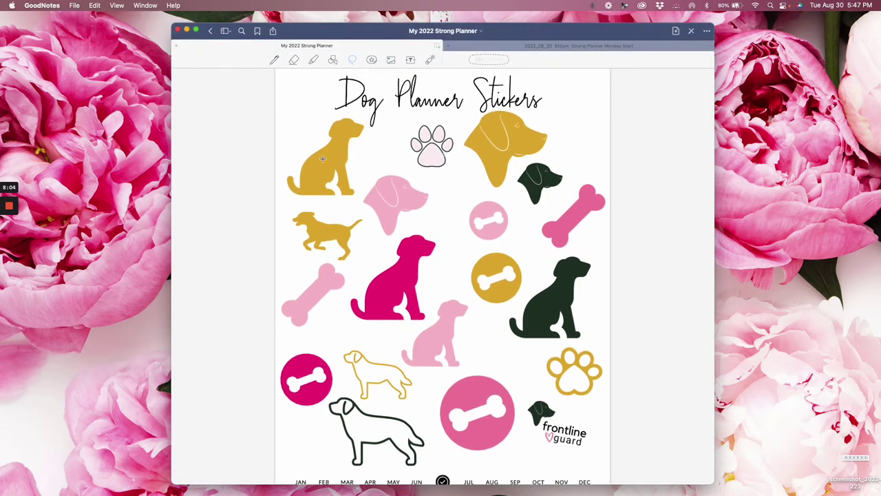
pyautogui.click(353, 60)
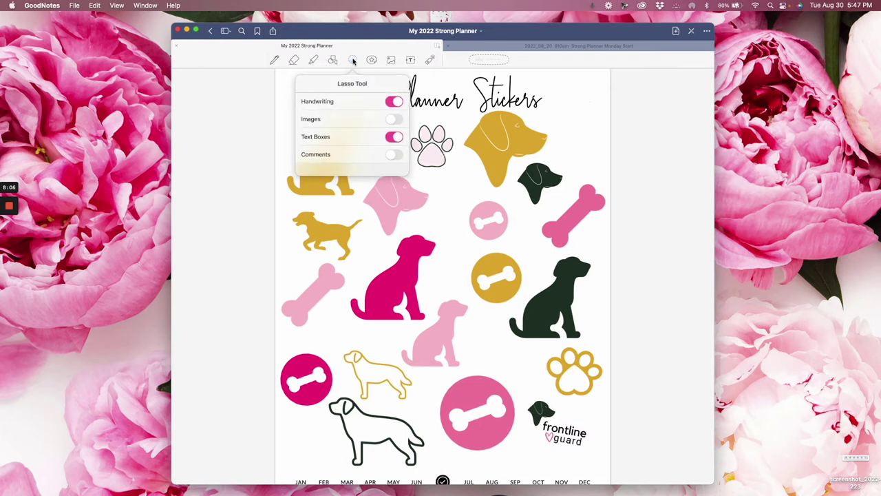
pyautogui.click(394, 119)
pyautogui.click(420, 120)
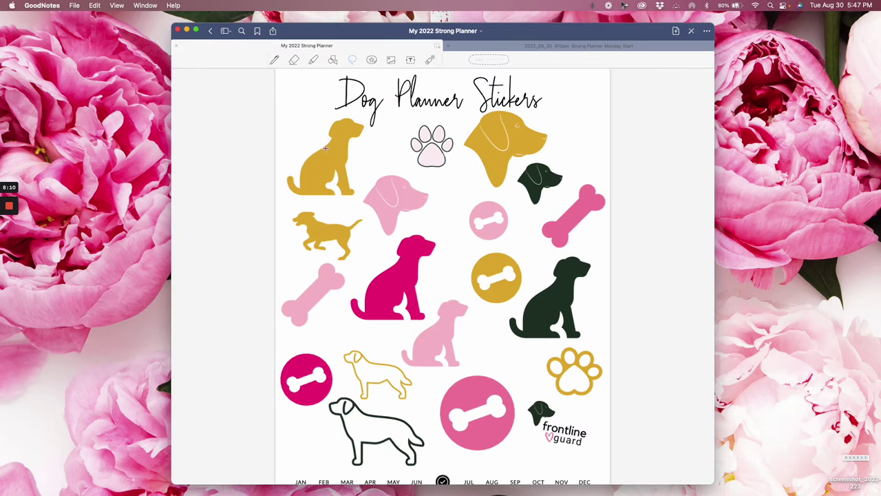
# Copy and paste the gold sitting dog sticker on the same page, then delete the duplicate.
pyautogui.moveTo(311, 161)
pyautogui.mouseDown()
pyautogui.moveTo(314, 169)
pyautogui.moveTo(307, 157)
pyautogui.moveTo(339, 148)
pyautogui.moveTo(309, 169)
pyautogui.mouseUp()
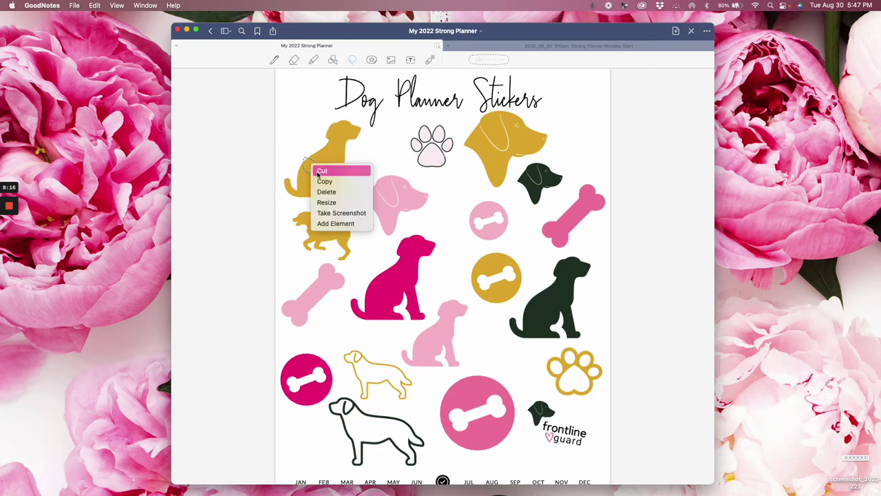
pyautogui.click(325, 182)
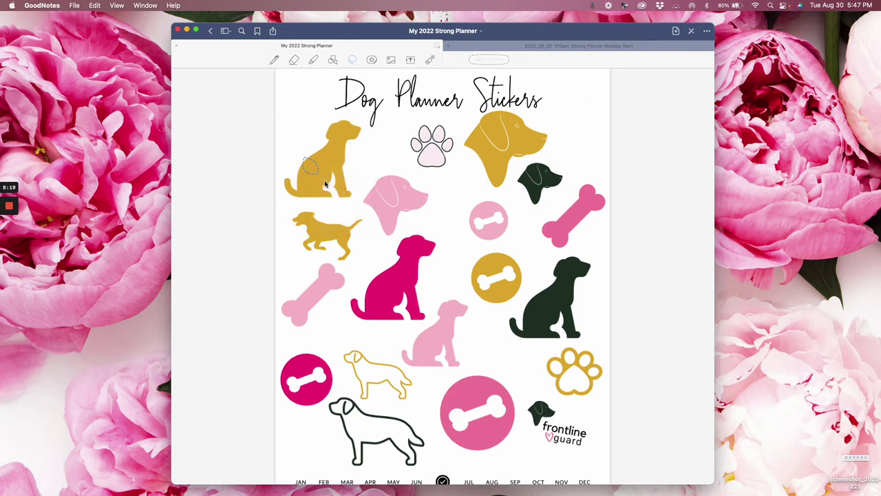
pyautogui.click(299, 122)
pyautogui.click(308, 132)
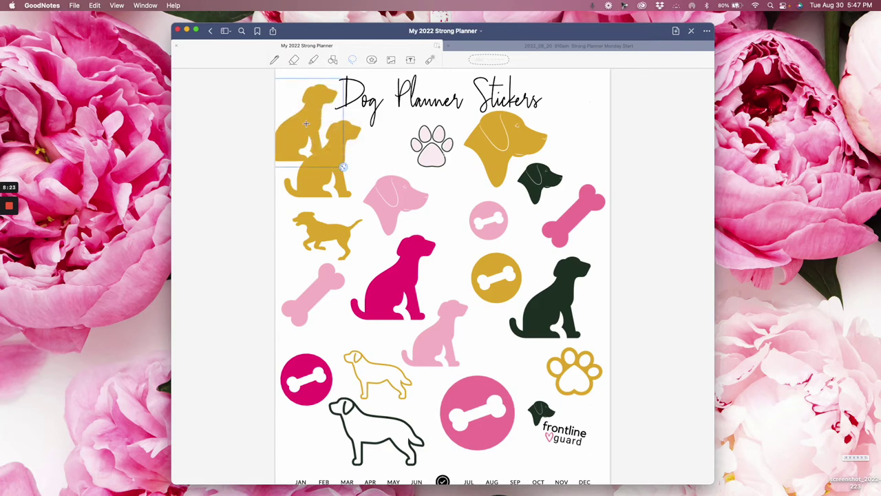
pyautogui.moveTo(306, 123); pyautogui.dragTo(364, 140)
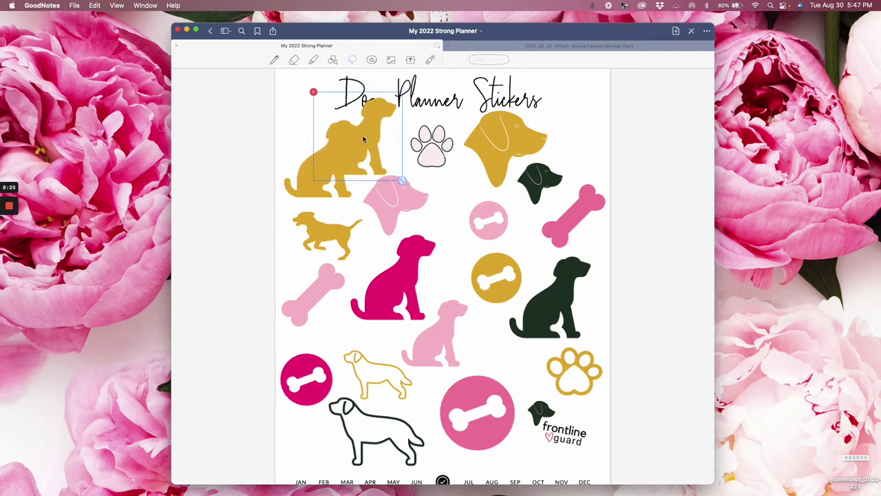
pyautogui.click(313, 91)
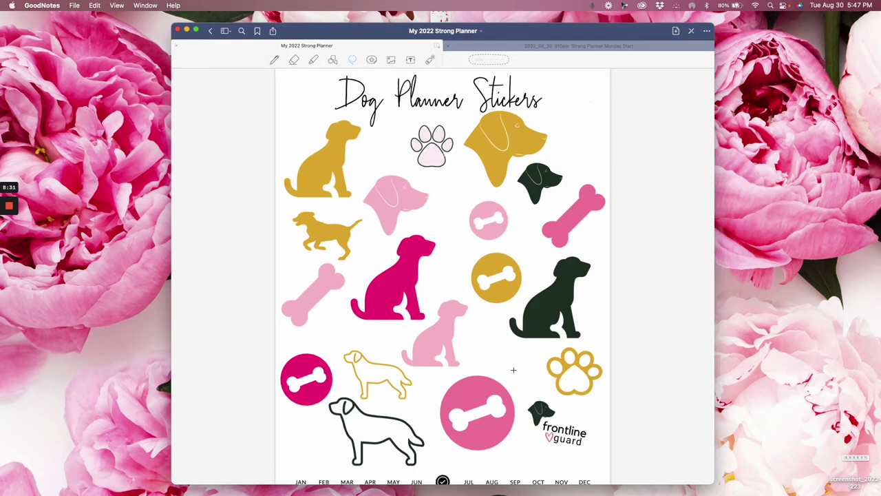
# Browse the sticker pages to Home Planner Stickers and view the preset color options for the lassoed Canva project notes.
pyautogui.scroll(-3, 513, 369)
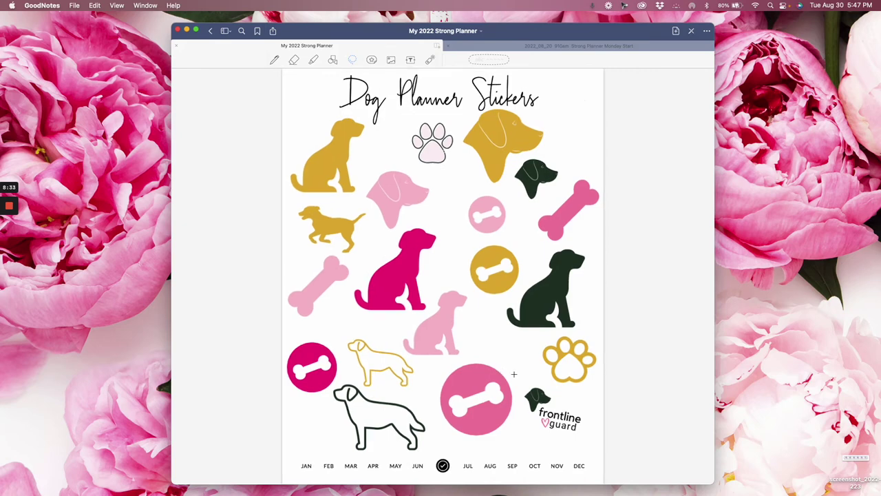
pyautogui.scroll(-5, 514, 374)
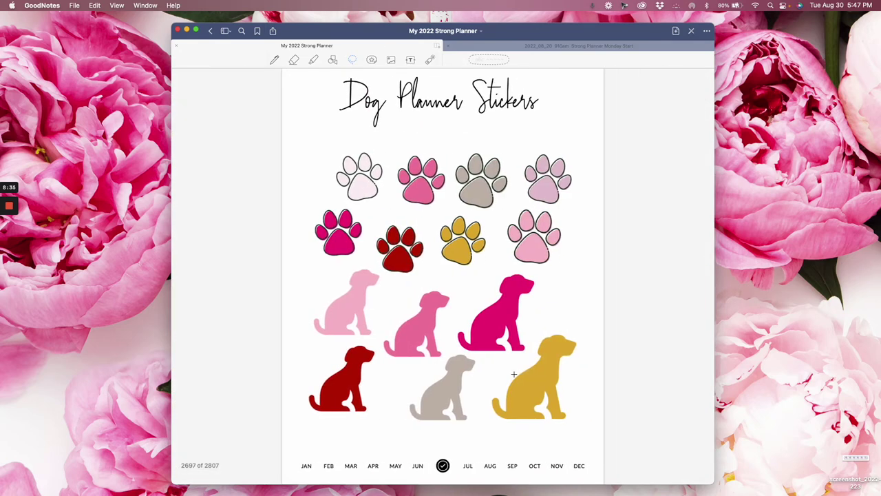
pyautogui.scroll(-5, 514, 374)
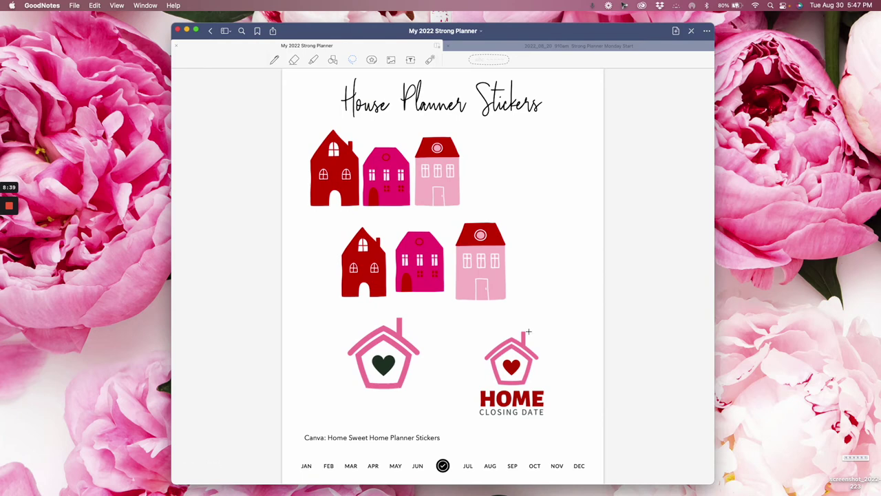
pyautogui.hscroll(5, 528, 332)
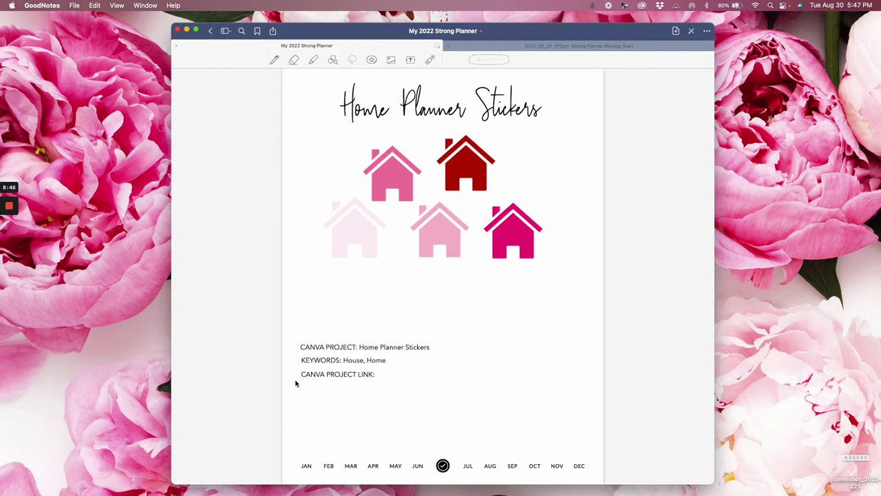
pyautogui.moveTo(319, 338)
pyautogui.mouseDown()
pyautogui.moveTo(337, 389)
pyautogui.moveTo(324, 360)
pyautogui.mouseUp()
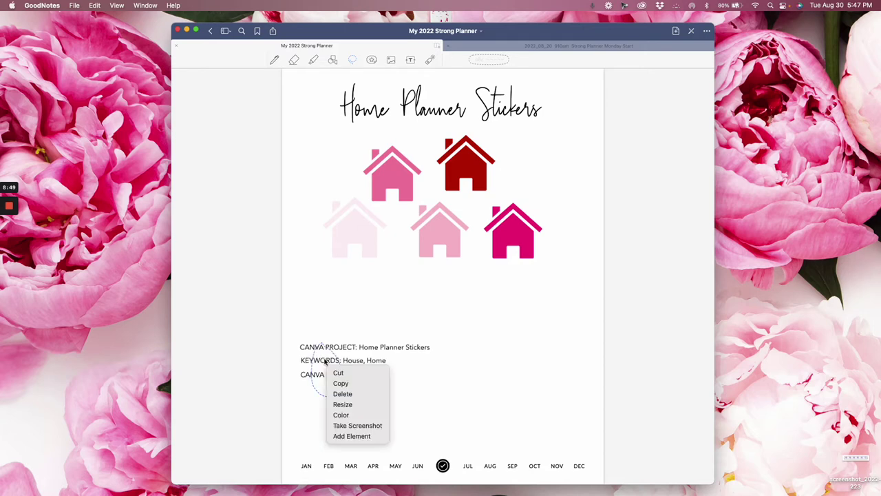
pyautogui.click(347, 418)
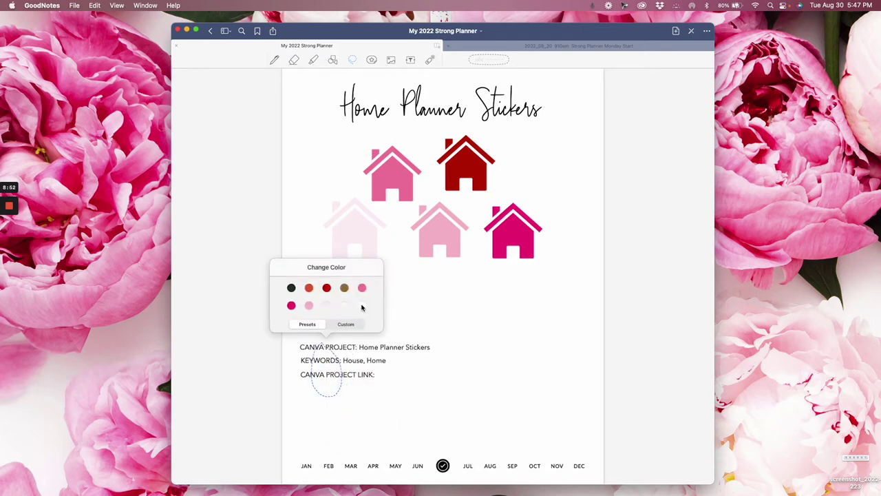
pyautogui.click(370, 398)
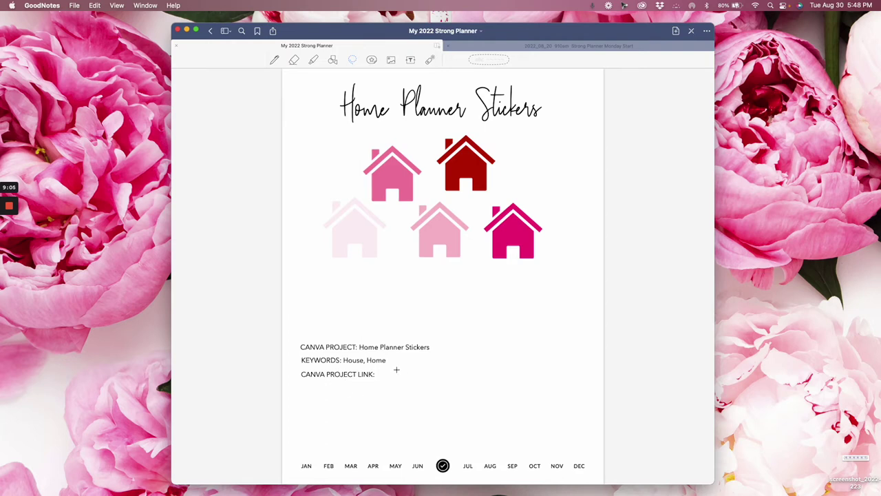
pyautogui.moveTo(398, 370)
pyautogui.mouseDown()
pyautogui.moveTo(394, 378)
pyautogui.moveTo(401, 374)
pyautogui.mouseUp()
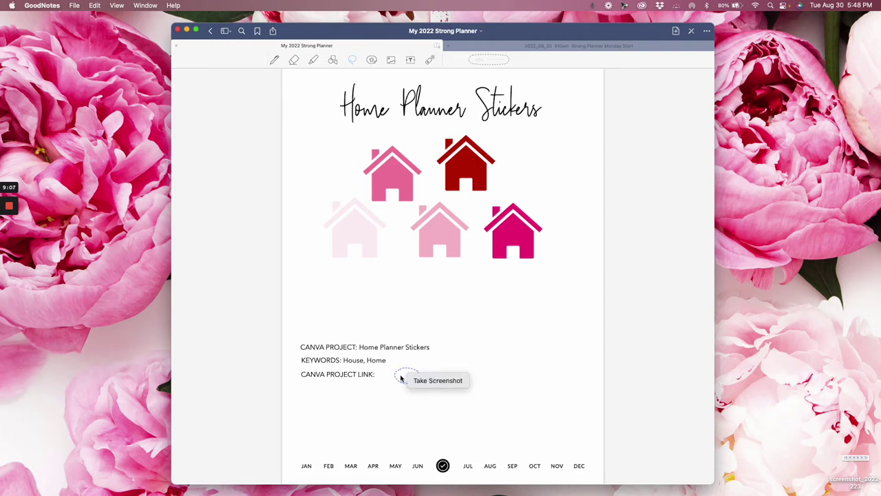
pyautogui.click(352, 61)
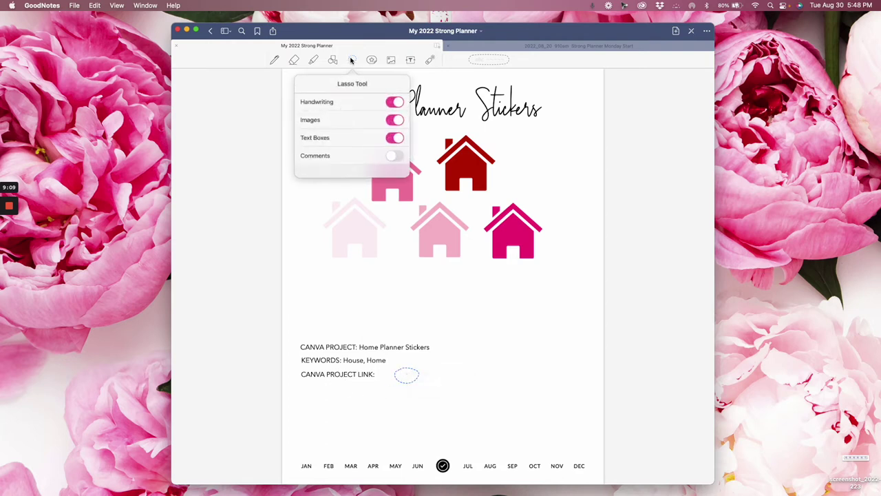
pyautogui.click(410, 59)
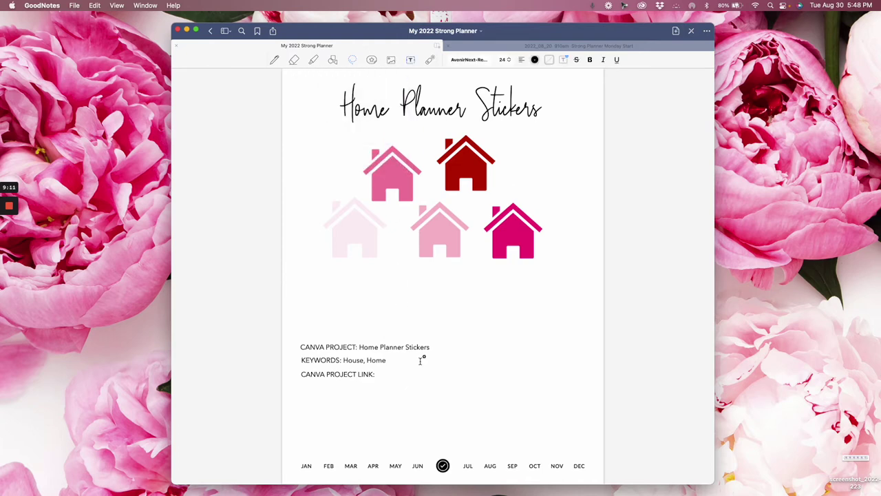
pyautogui.click(393, 369)
pyautogui.click(398, 393)
pyautogui.click(368, 315)
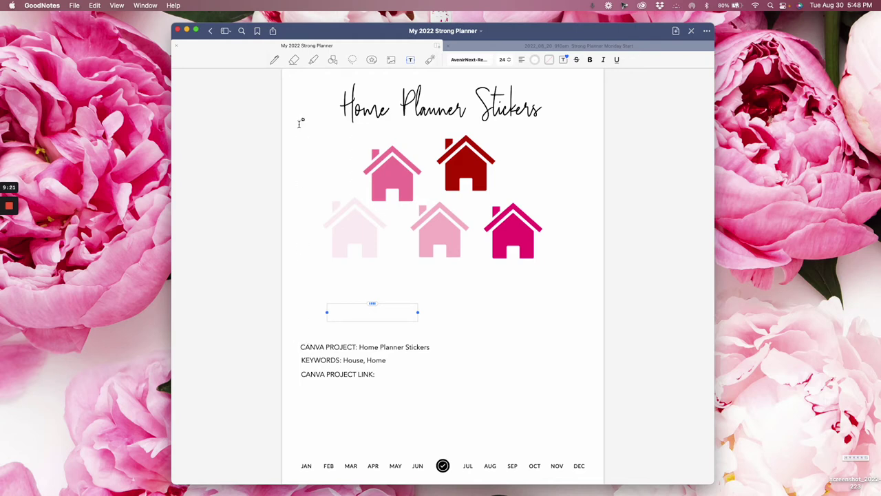
# Mark the start of each of the three Canva project note lines with a small Pen dot.
pyautogui.click(274, 60)
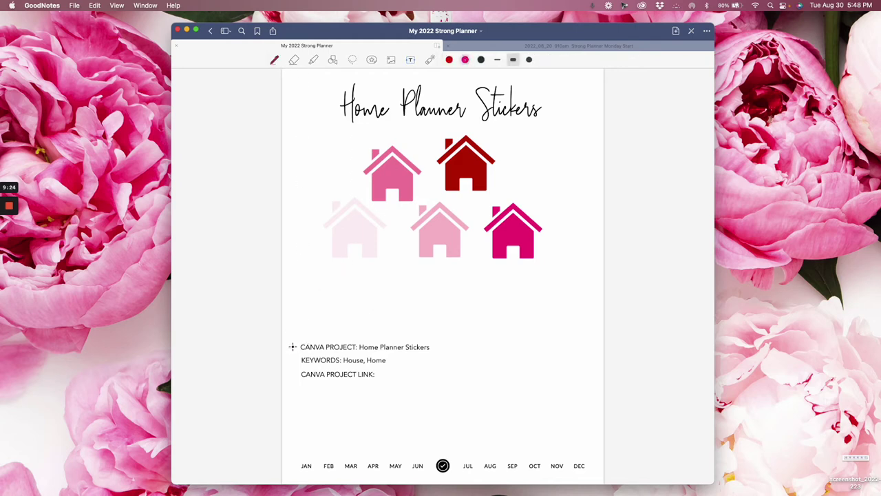
pyautogui.click(292, 347)
pyautogui.click(293, 360)
pyautogui.click(293, 372)
# Lasso the three Canva project notes and recolor them with the white preset so they blend into the page.
pyautogui.click(353, 60)
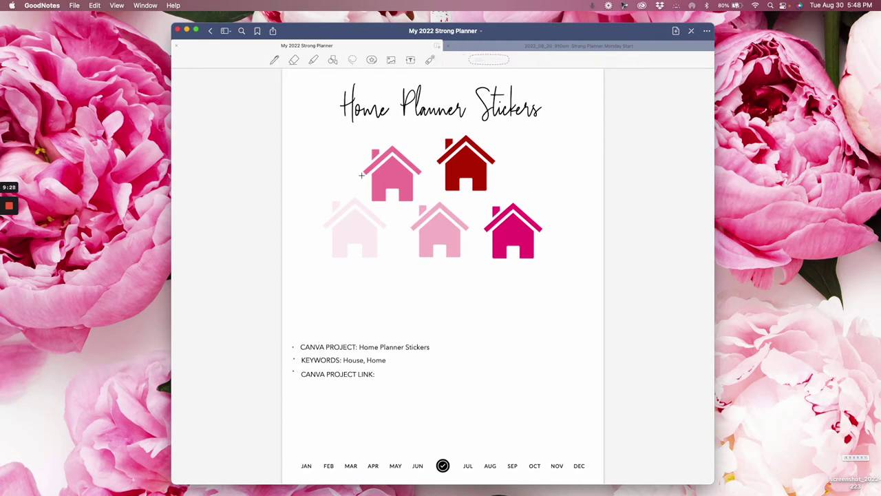
pyautogui.moveTo(347, 330)
pyautogui.mouseDown()
pyautogui.moveTo(335, 383)
pyautogui.moveTo(348, 336)
pyautogui.mouseUp()
pyautogui.click(365, 361)
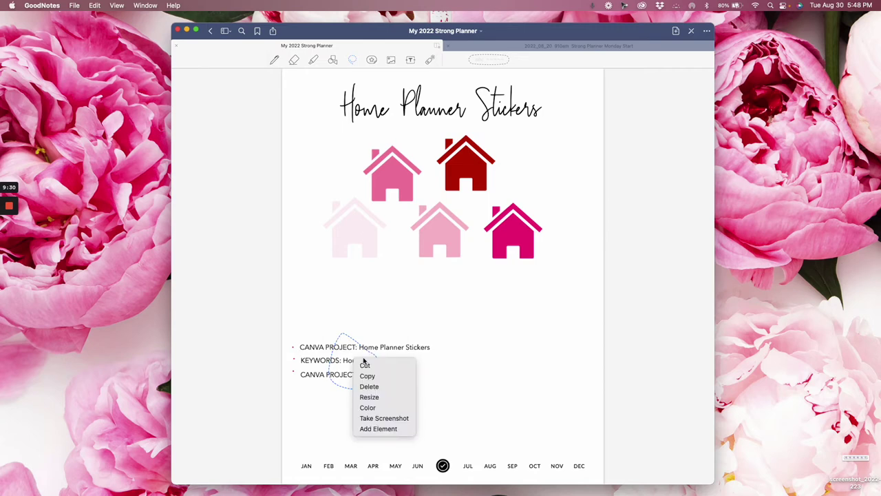
pyautogui.click(369, 407)
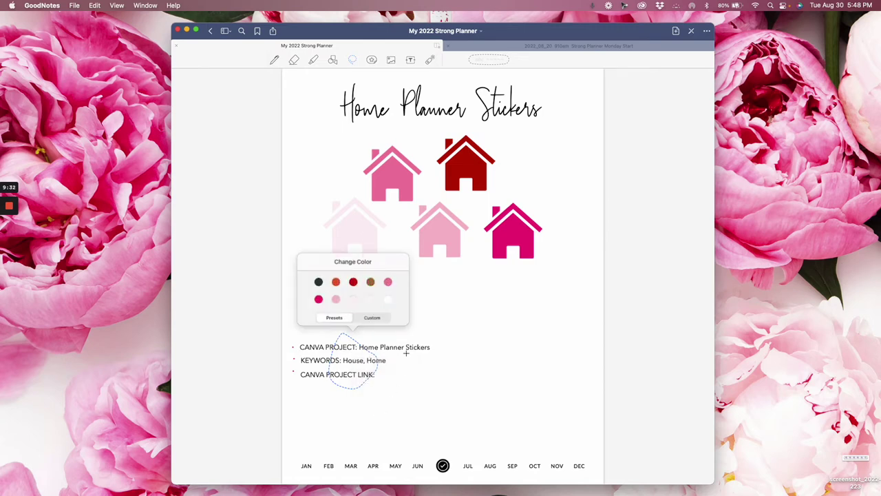
pyautogui.click(388, 299)
pyautogui.click(416, 406)
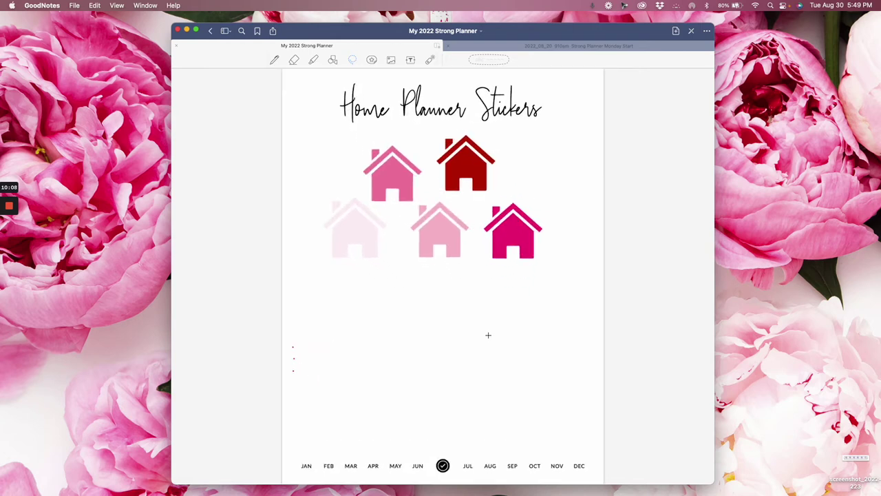
# Browse the Office Planner Stickers pages, from the briefcases through the glasses and desks to the telephones.
pyautogui.hscroll(2, 494, 336)
pyautogui.hscroll(5, 486, 333)
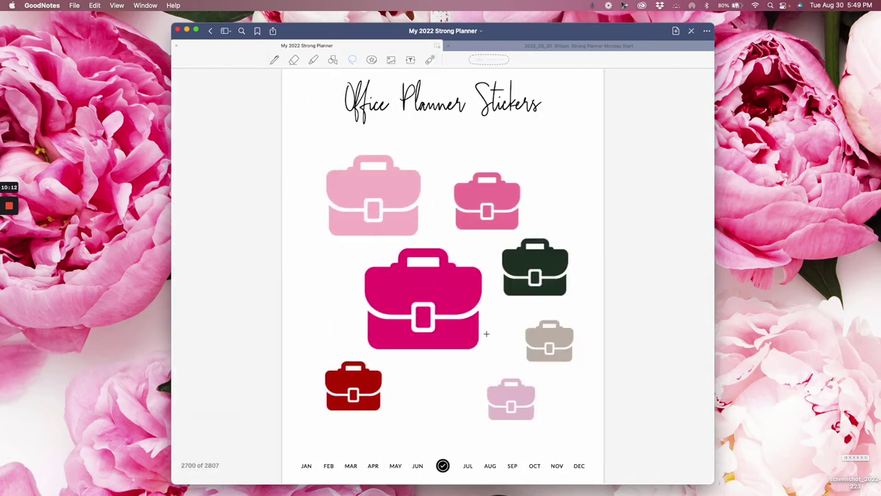
pyautogui.hscroll(5, 486, 333)
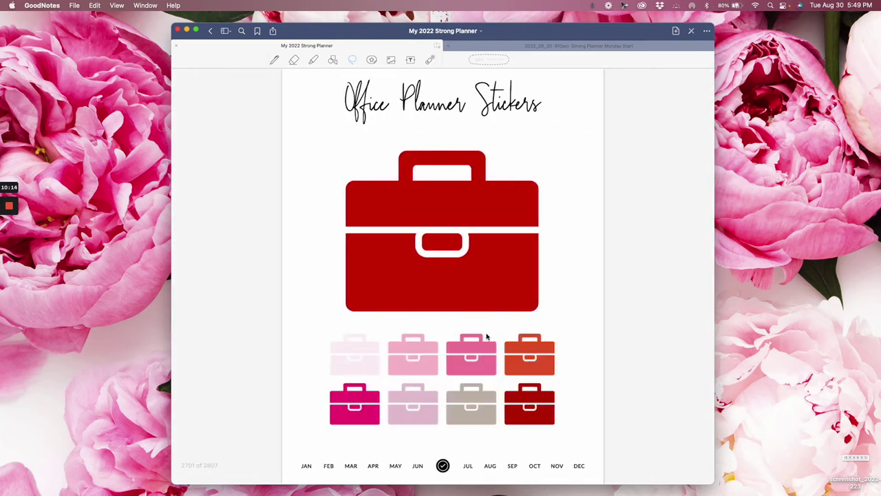
pyautogui.hscroll(5, 486, 335)
pyautogui.hscroll(5, 487, 336)
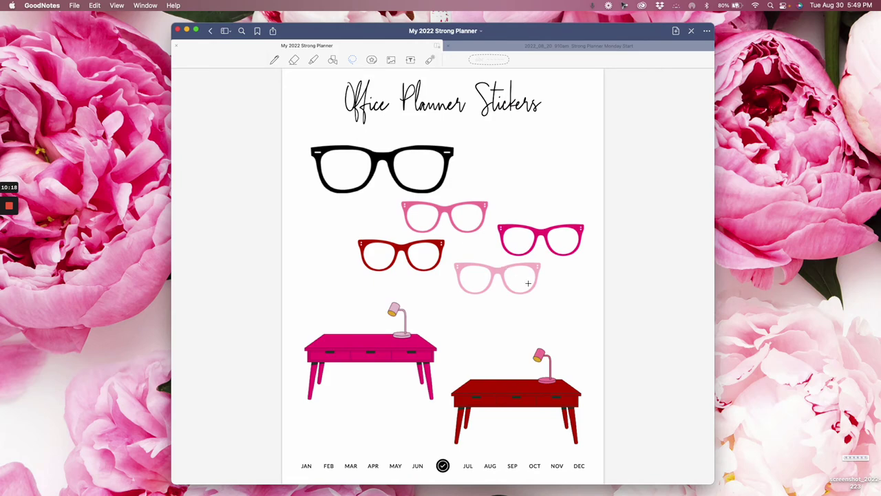
pyautogui.hscroll(5, 528, 283)
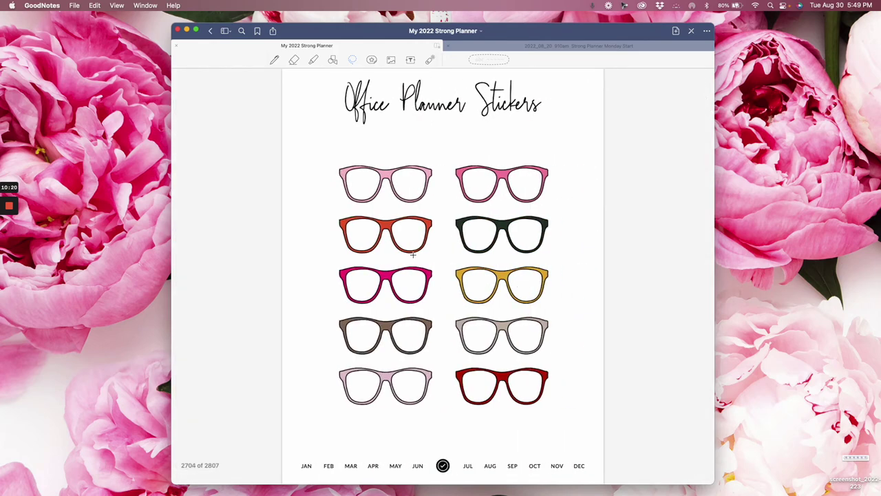
pyautogui.hscroll(2, 414, 255)
pyautogui.hscroll(5, 503, 167)
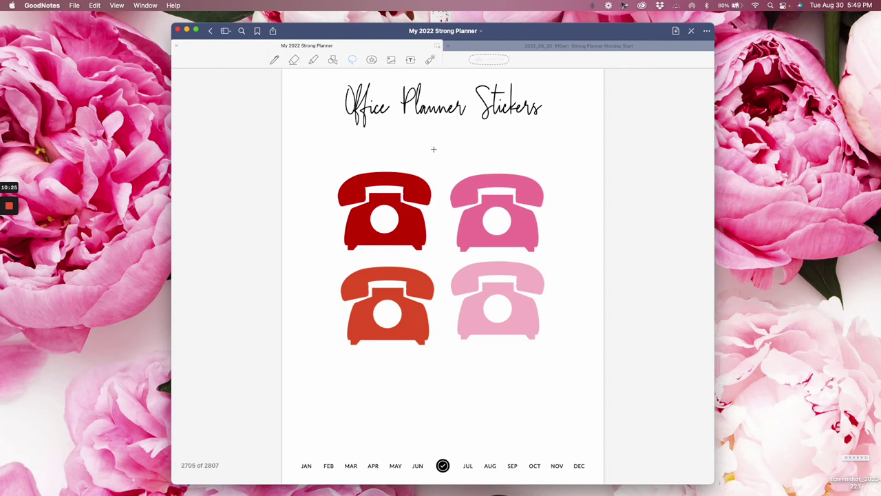
# Browse the Washi, Summer, Bike, Social and Pink Planner Stickers pages up to the round pink icon stickers.
pyautogui.hscroll(5, 455, 132)
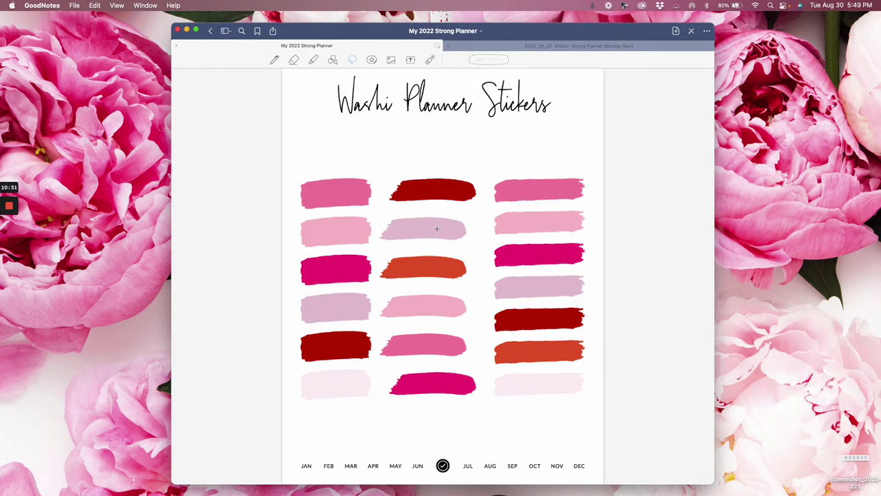
pyautogui.hscroll(5, 436, 228)
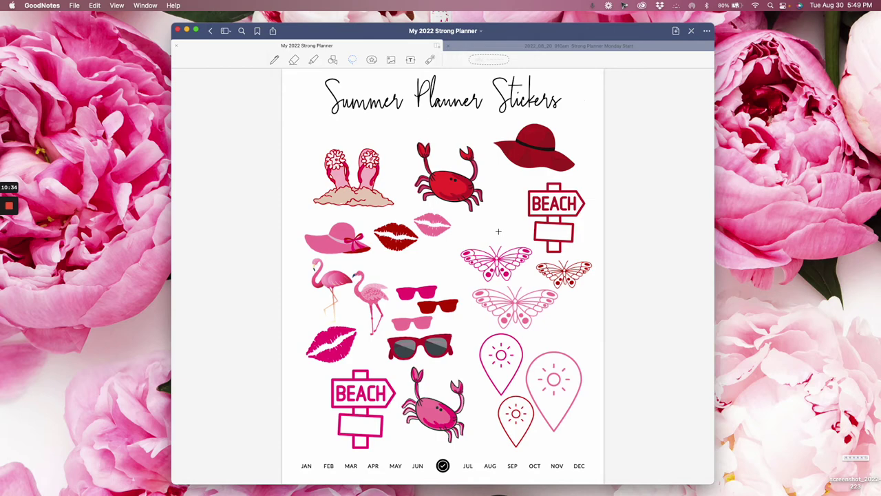
pyautogui.hscroll(5, 498, 231)
pyautogui.hscroll(5, 498, 231)
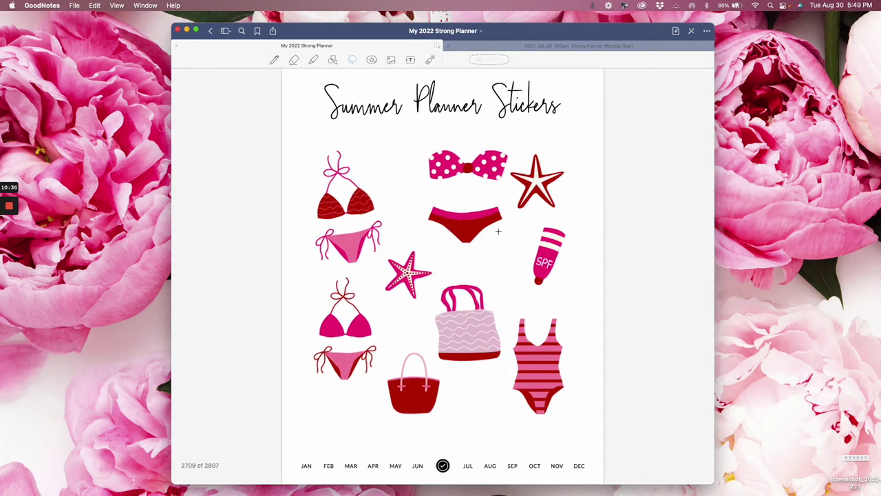
pyautogui.hscroll(5, 508, 249)
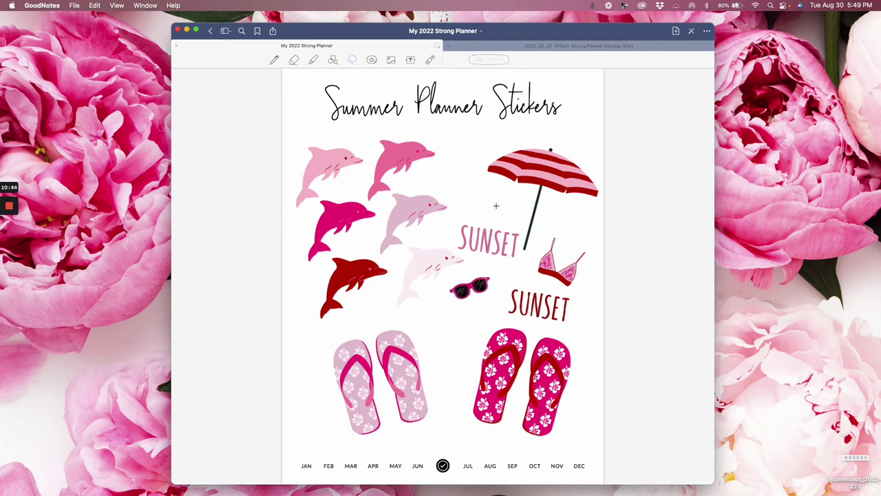
pyautogui.hscroll(5, 495, 205)
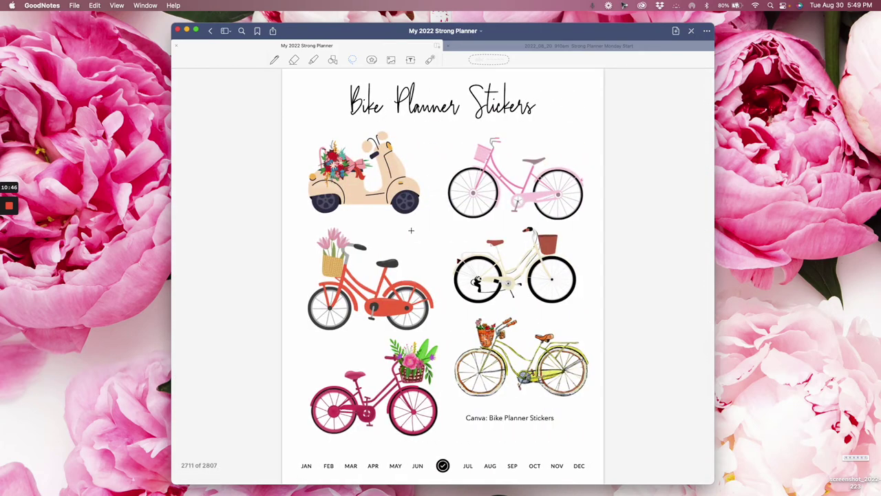
pyautogui.hscroll(5, 411, 230)
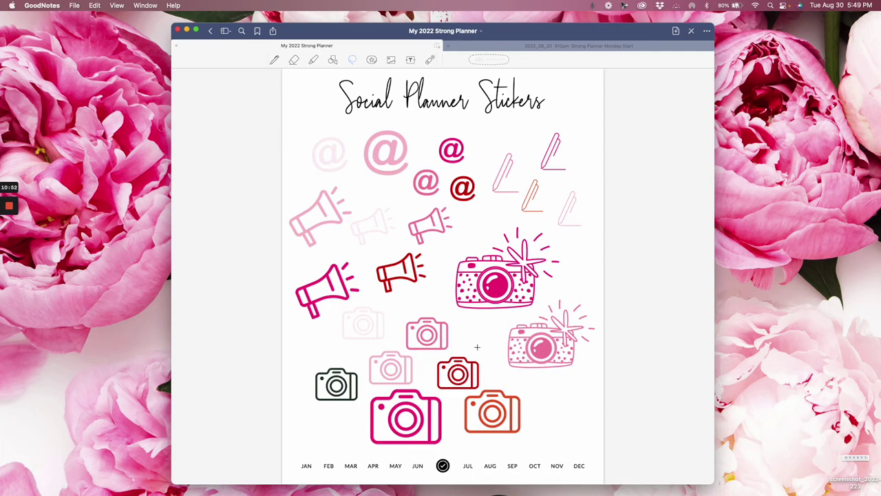
pyautogui.hscroll(5, 477, 347)
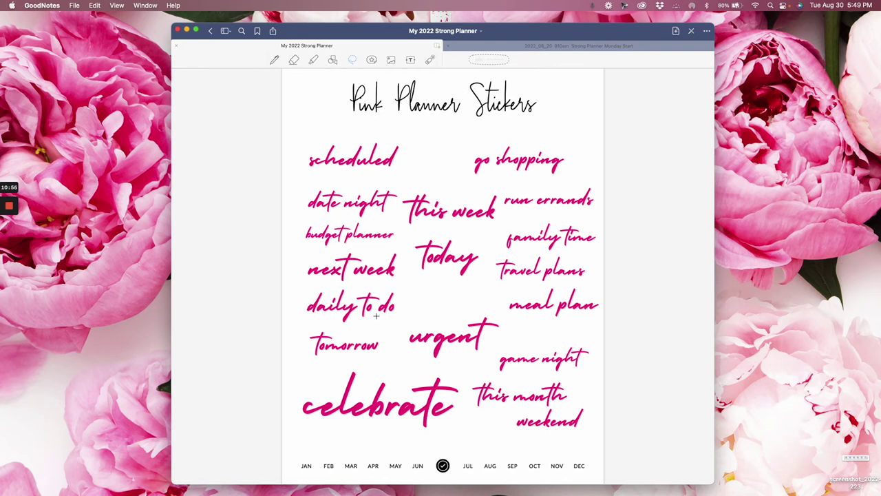
pyautogui.hscroll(5, 469, 301)
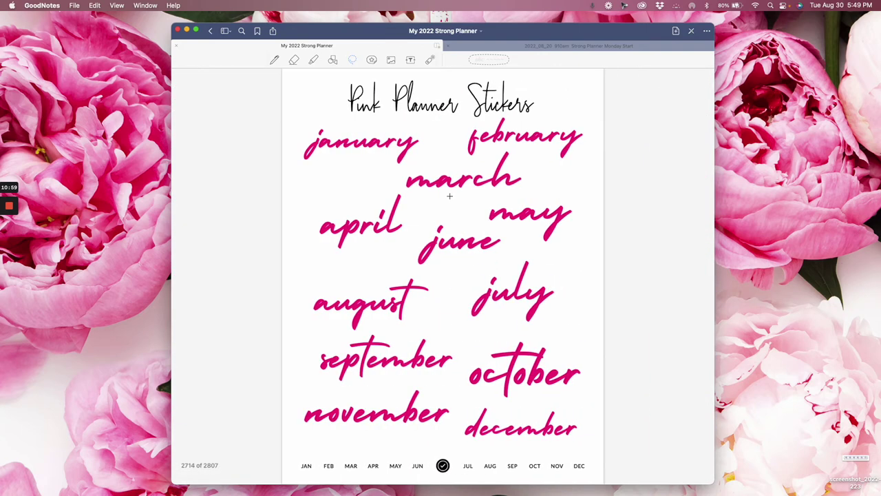
pyautogui.hscroll(5, 475, 199)
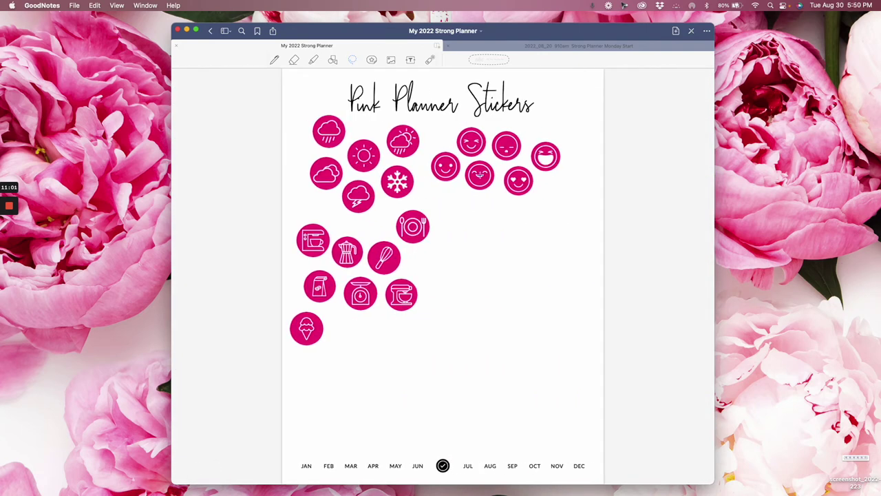
# Lasso the round kitchen stickers and shift them down and to the right, and move the lassoed weather stickers slightly down.
pyautogui.moveTo(428, 211)
pyautogui.mouseDown()
pyautogui.moveTo(344, 214)
pyautogui.moveTo(297, 298)
pyautogui.mouseUp()
pyautogui.moveTo(304, 336)
pyautogui.mouseDown()
pyautogui.moveTo(400, 296)
pyautogui.moveTo(412, 237)
pyautogui.moveTo(413, 269)
pyautogui.moveTo(427, 262)
pyautogui.moveTo(403, 279)
pyautogui.mouseUp()
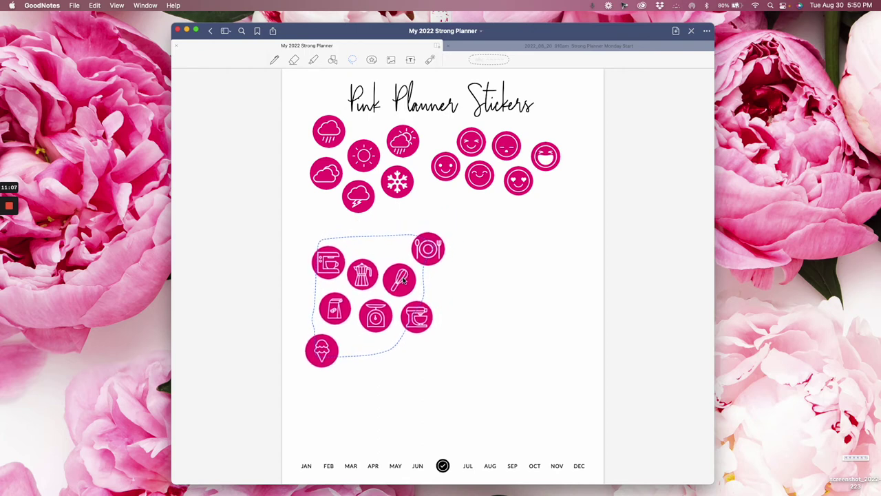
pyautogui.click(470, 248)
pyautogui.moveTo(423, 134)
pyautogui.mouseDown()
pyautogui.moveTo(333, 181)
pyautogui.moveTo(404, 138)
pyautogui.moveTo(367, 179)
pyautogui.mouseUp()
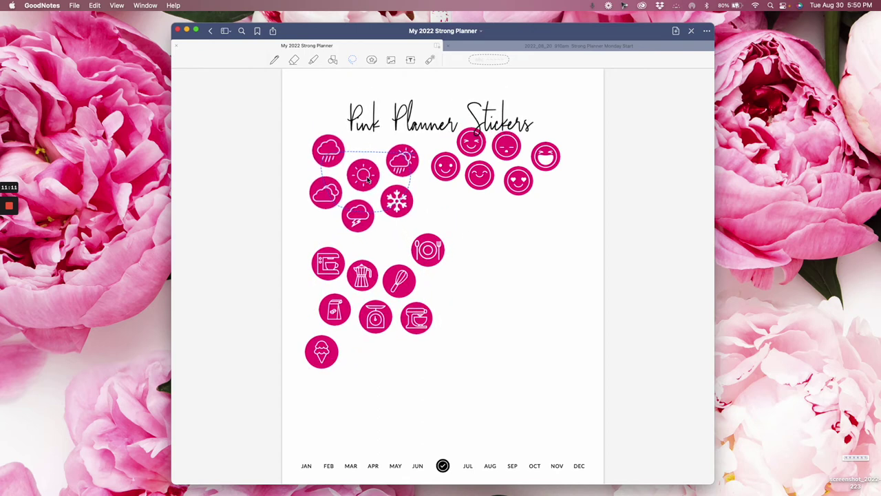
# Move the Pink Planner Stickers title text box up, clear of the smiley stickers.
pyautogui.click(411, 60)
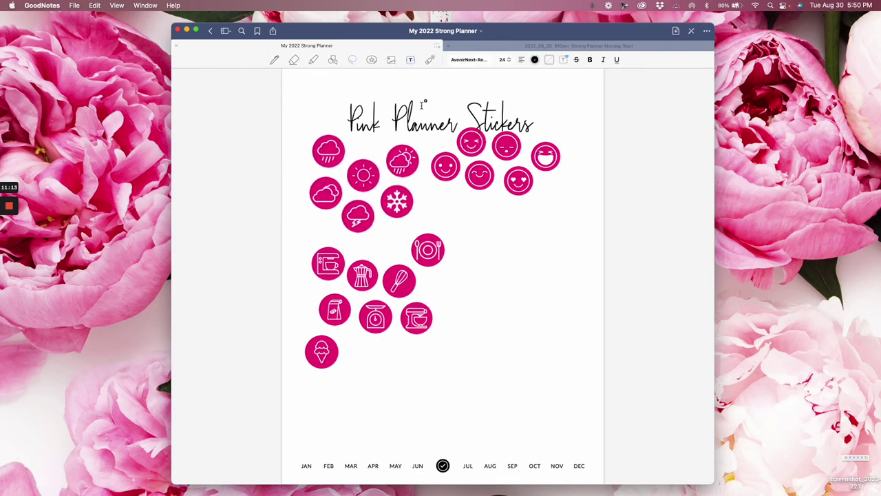
pyautogui.click(425, 114)
pyautogui.moveTo(425, 124); pyautogui.dragTo(438, 114)
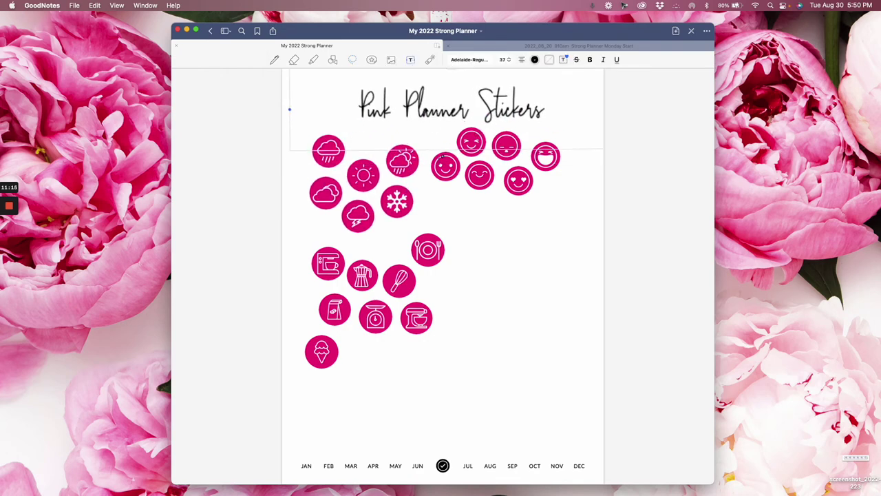
# Examine the pink smiley stickers up close and browse the Spa, Fitness, Lashes and Crafty Planner Stickers pages.
pyautogui.scroll(5, 482, 224)
pyautogui.scroll(3, 480, 225)
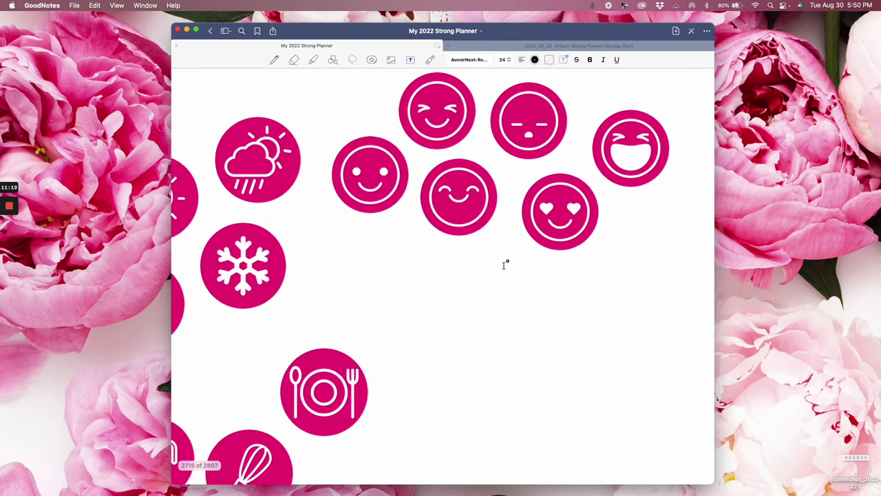
pyautogui.scroll(-5, 501, 269)
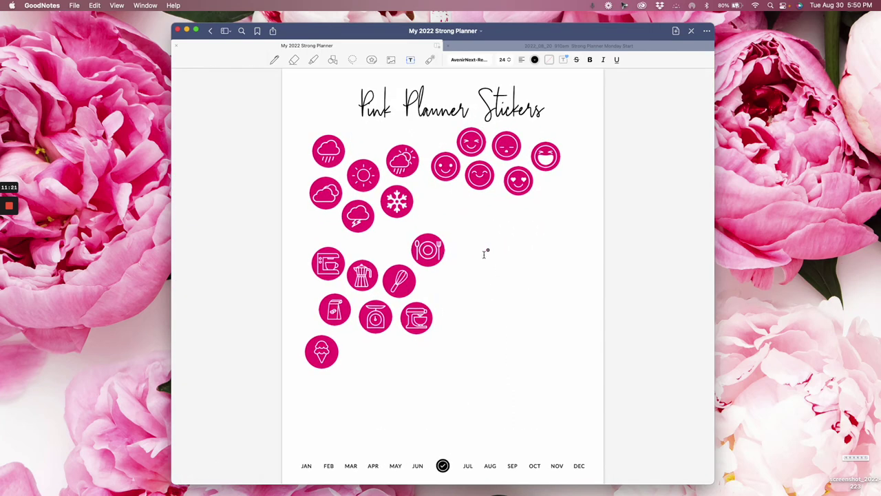
pyautogui.hscroll(5, 485, 254)
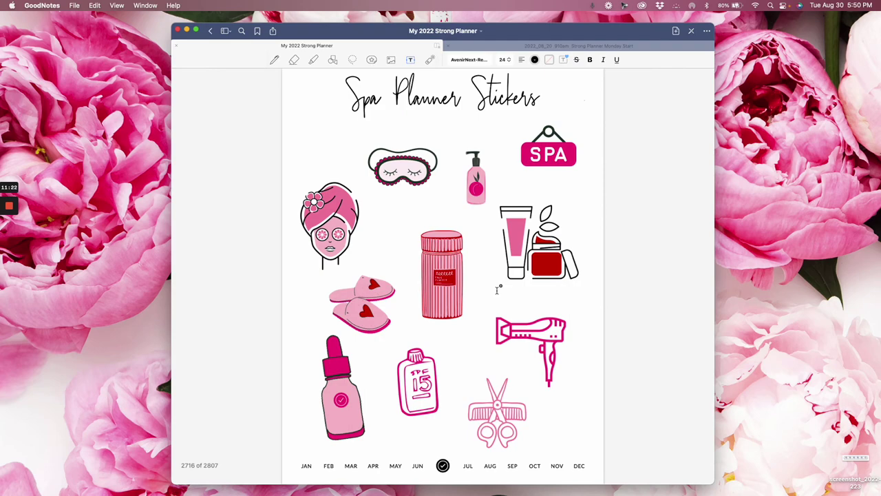
pyautogui.hscroll(5, 497, 290)
pyautogui.hscroll(5, 497, 290)
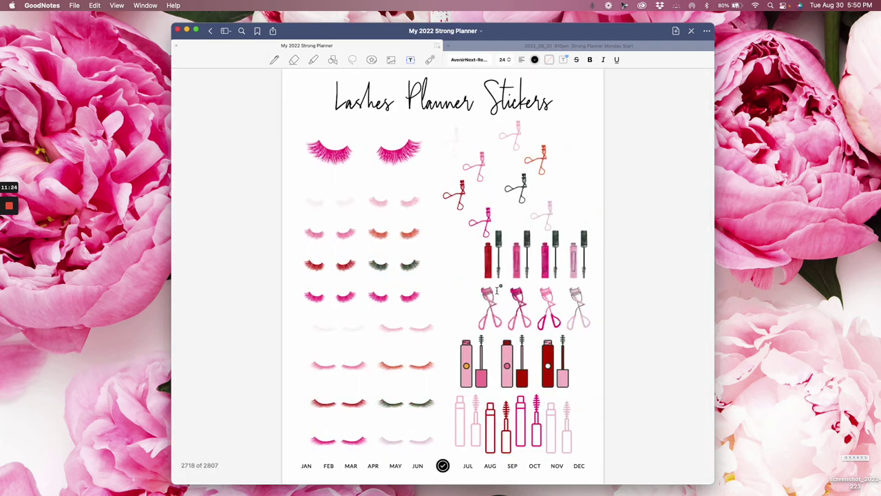
pyautogui.hscroll(5, 497, 290)
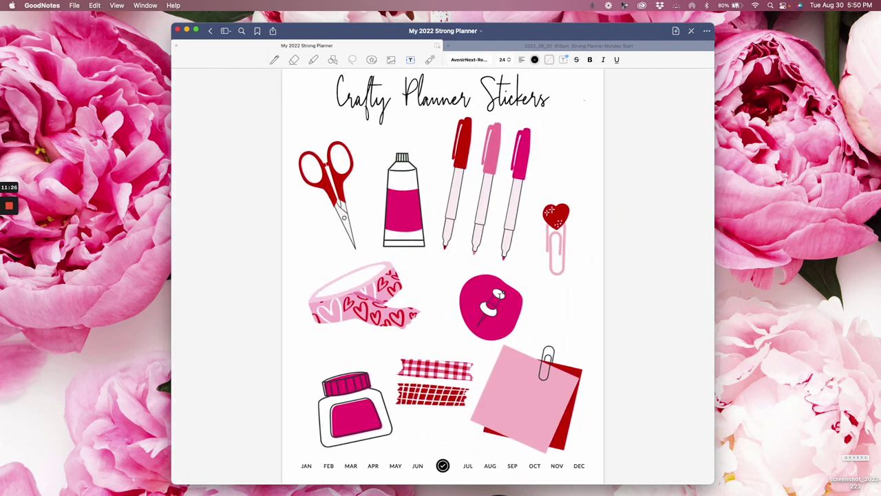
pyautogui.hscroll(-10, 500, 293)
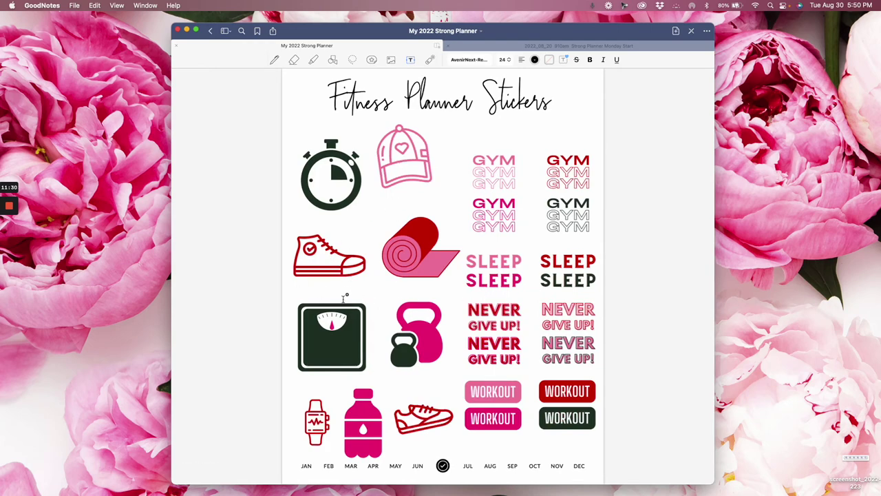
pyautogui.hscroll(5, 523, 301)
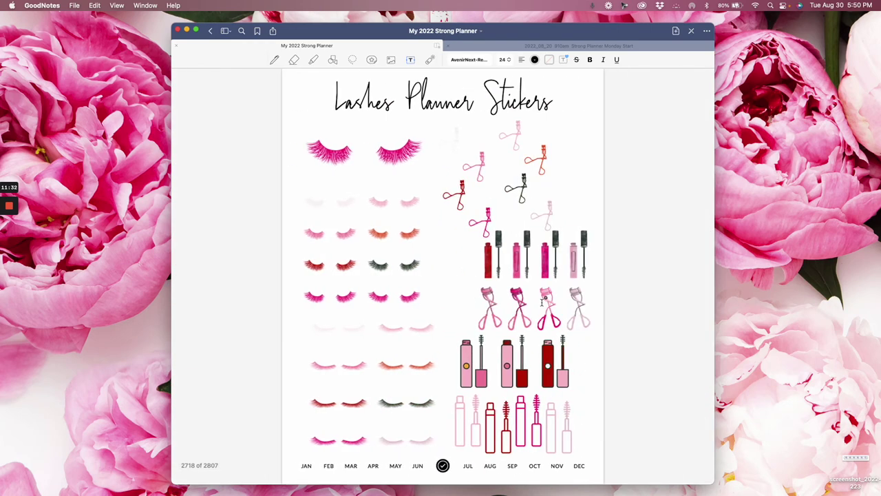
pyautogui.hscroll(5, 544, 301)
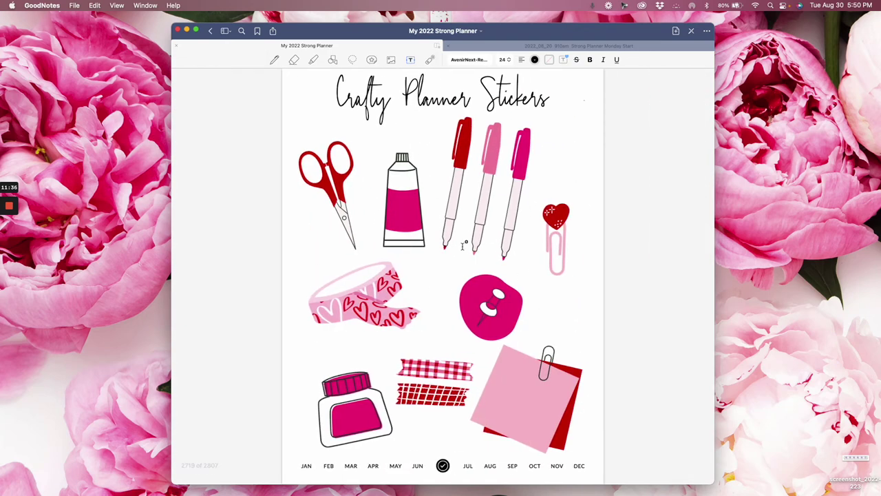
# Browse the Client Icon, Book and Clothing Planner Stickers pages, and examine the patterned pink jeans up close.
pyautogui.hscroll(5, 502, 265)
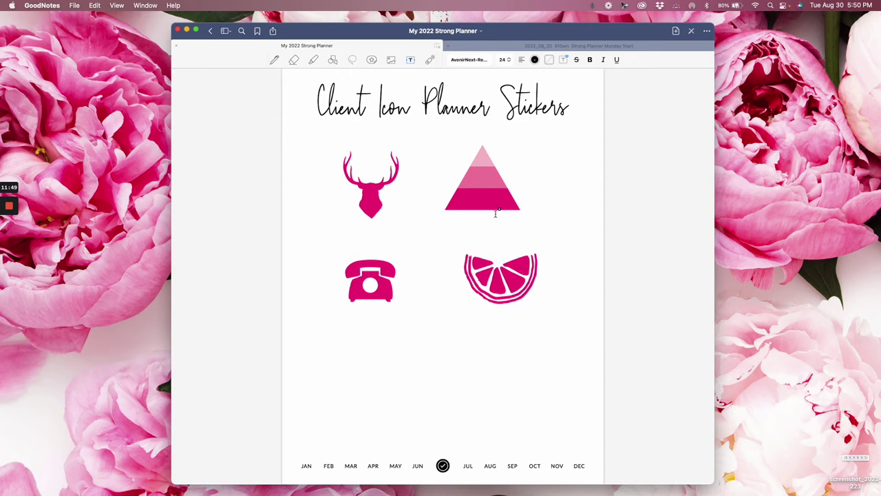
pyautogui.hscroll(5, 428, 277)
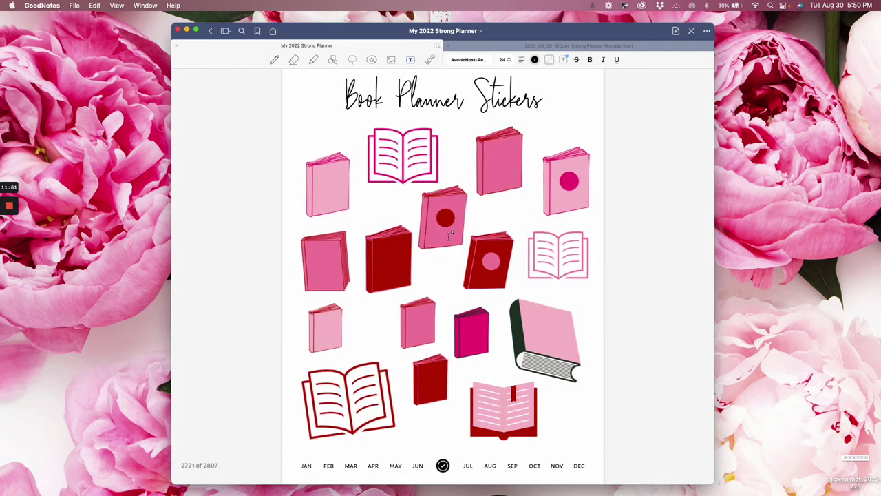
pyautogui.hscroll(5, 475, 238)
pyautogui.hscroll(5, 475, 224)
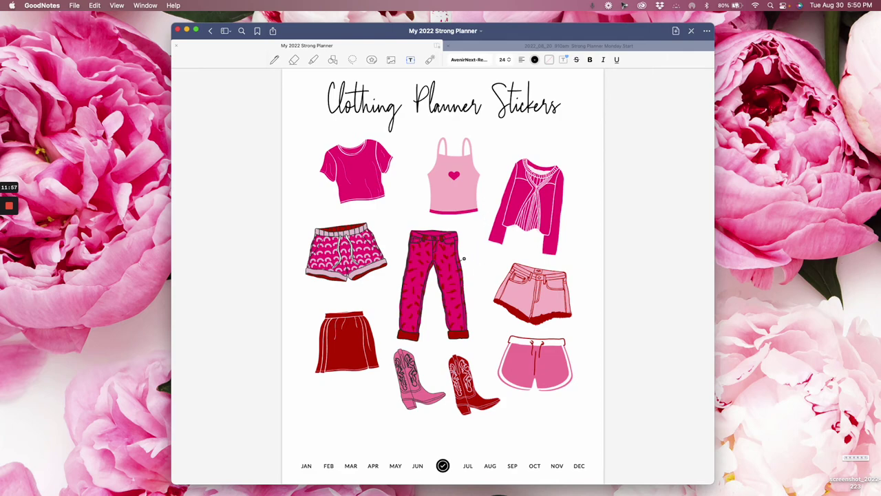
pyautogui.scroll(6, 464, 258)
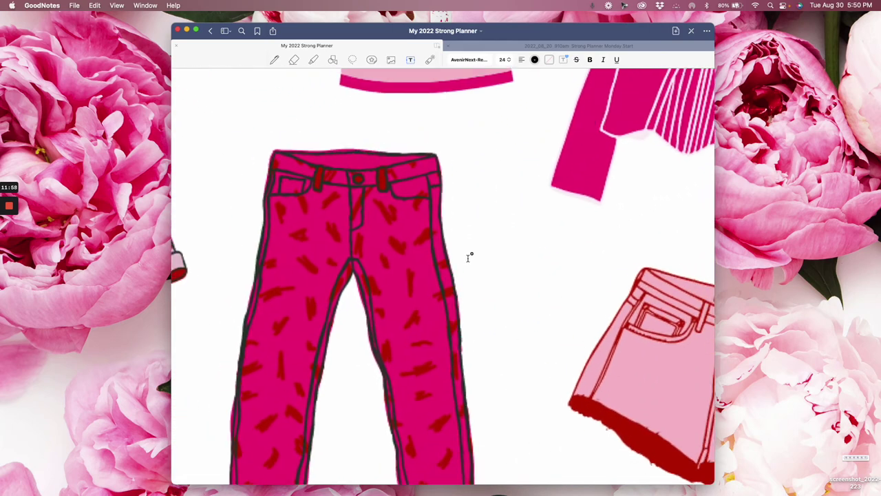
pyautogui.scroll(-2, 469, 257)
pyautogui.scroll(-3, 469, 257)
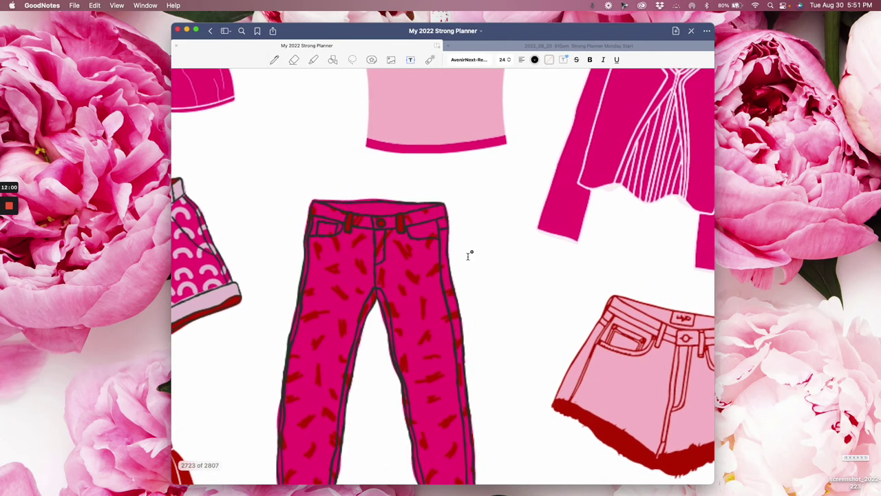
pyautogui.scroll(-2, 472, 239)
pyautogui.scroll(-4, 472, 239)
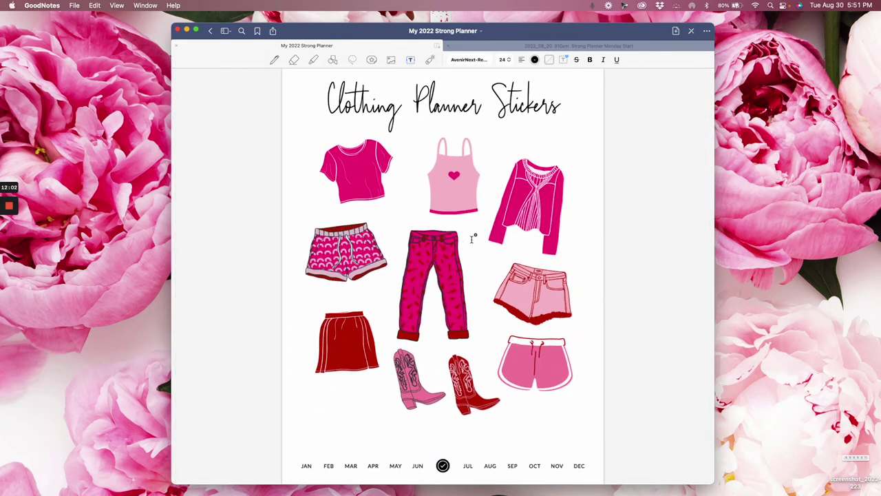
# Browse the red and pink Speech Bubble Stickers pages through to the autumn sweater and boots sticker page.
pyautogui.hscroll(5, 528, 409)
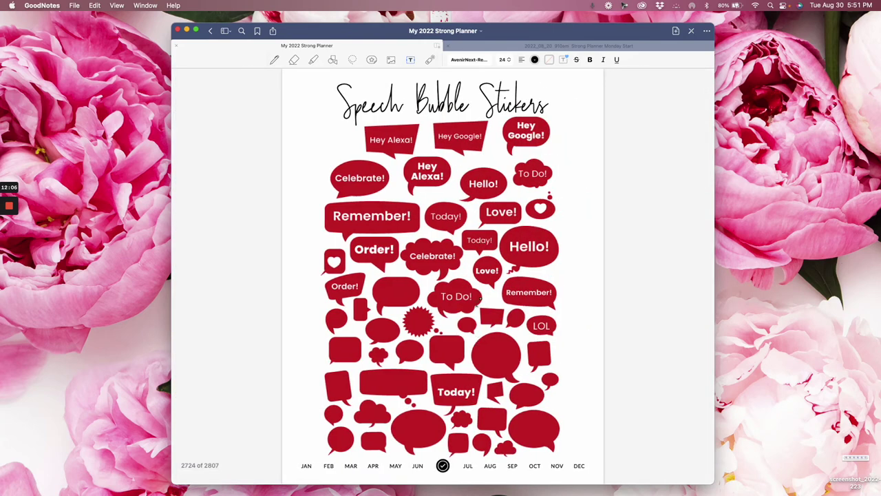
pyautogui.hscroll(5, 471, 350)
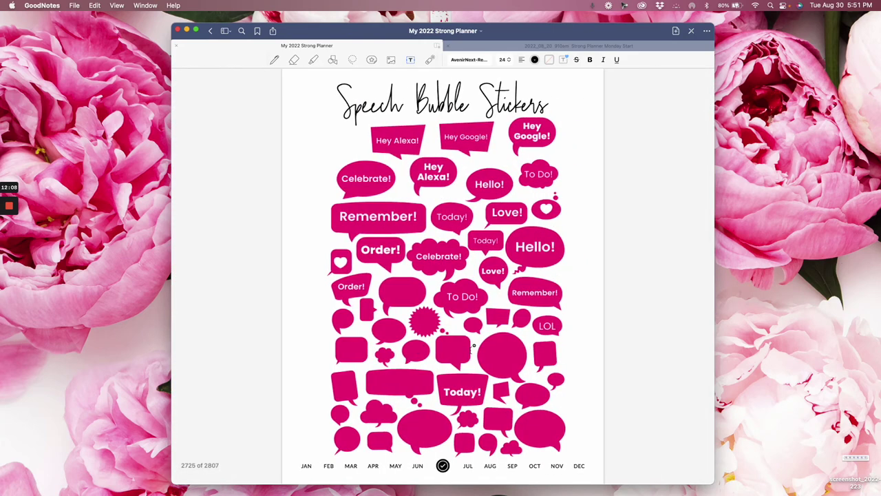
pyautogui.hscroll(5, 521, 347)
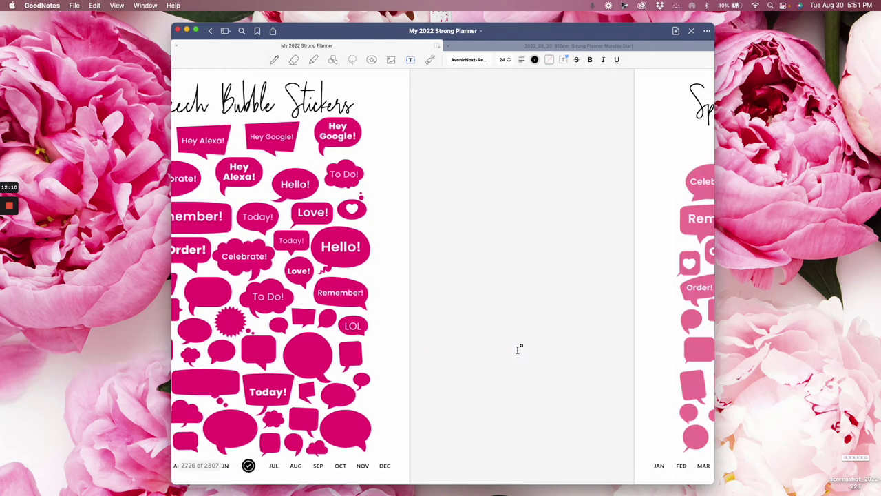
pyautogui.hscroll(5, 520, 346)
pyautogui.hscroll(5, 522, 348)
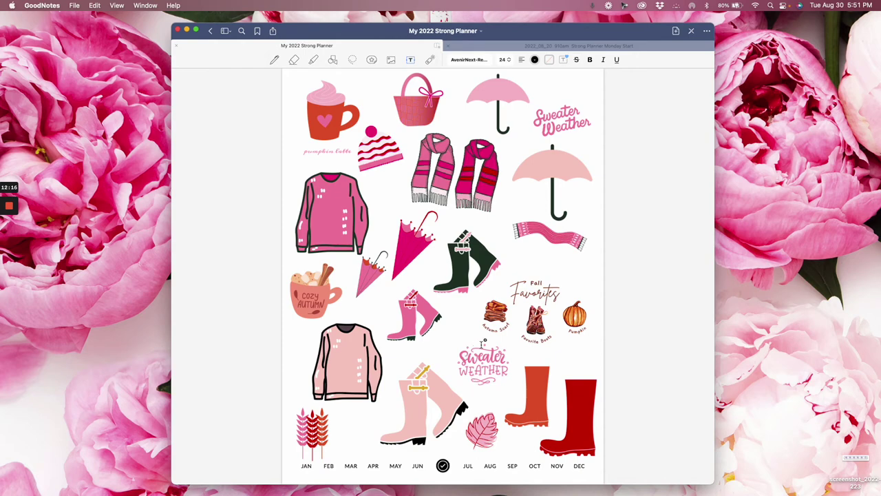
# Examine the autumn stickers up close, including the pumpkin latte mug, basket, scarves, umbrellas and dark green rain boots.
pyautogui.scroll(3, 345, 163)
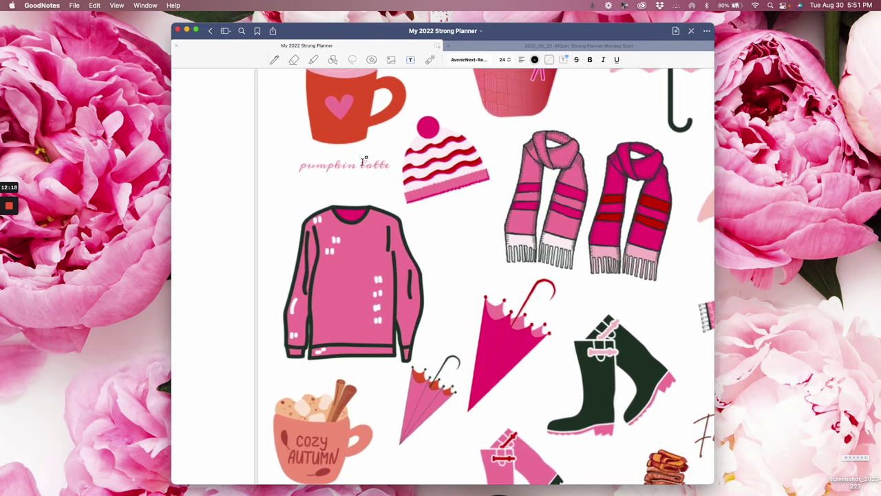
pyautogui.scroll(5, 365, 161)
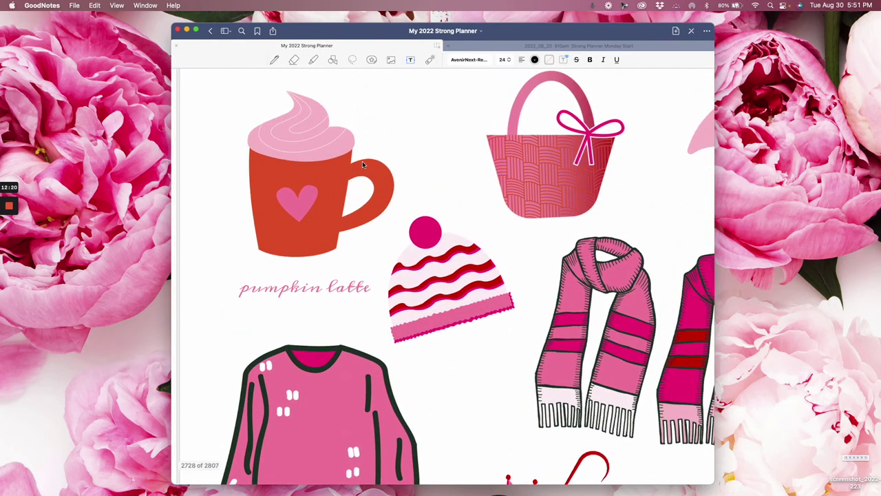
pyautogui.hscroll(3, 362, 161)
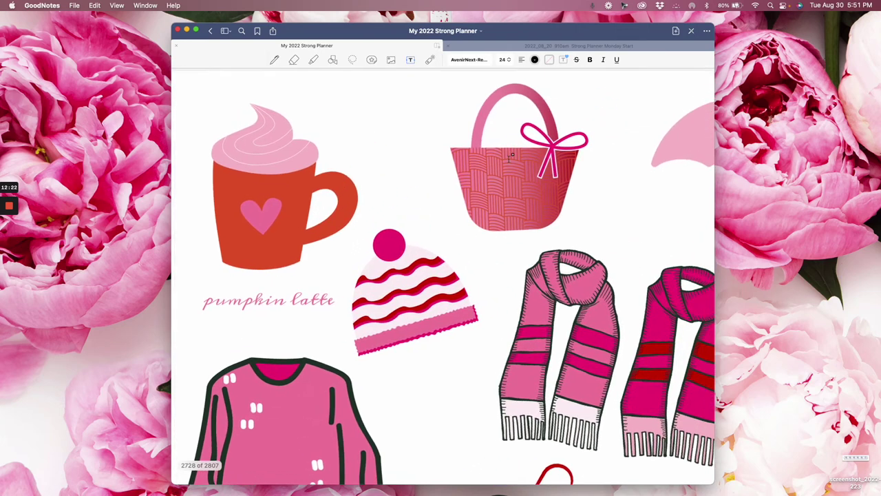
pyautogui.scroll(-5, 536, 172)
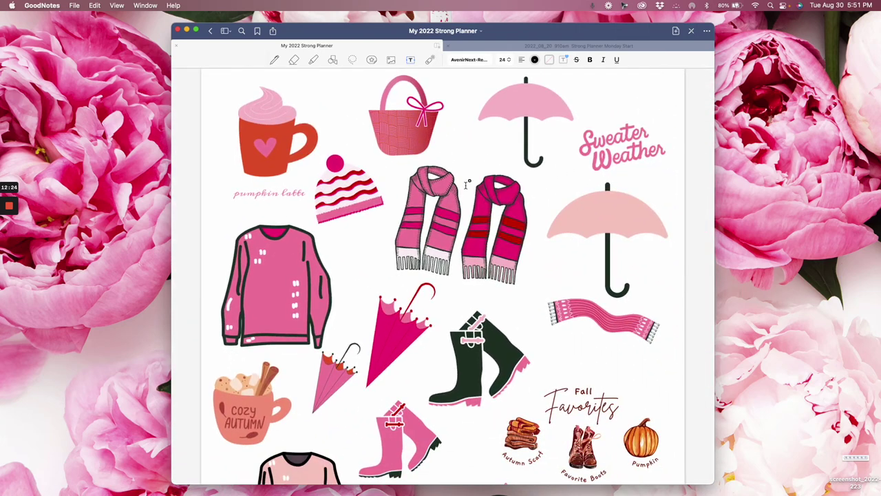
pyautogui.scroll(-3, 468, 328)
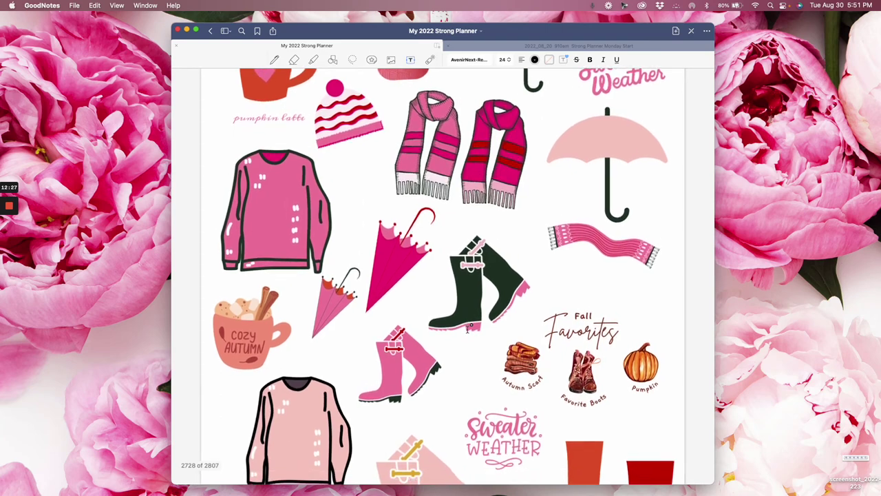
pyautogui.scroll(5, 468, 328)
pyautogui.scroll(-1, 468, 328)
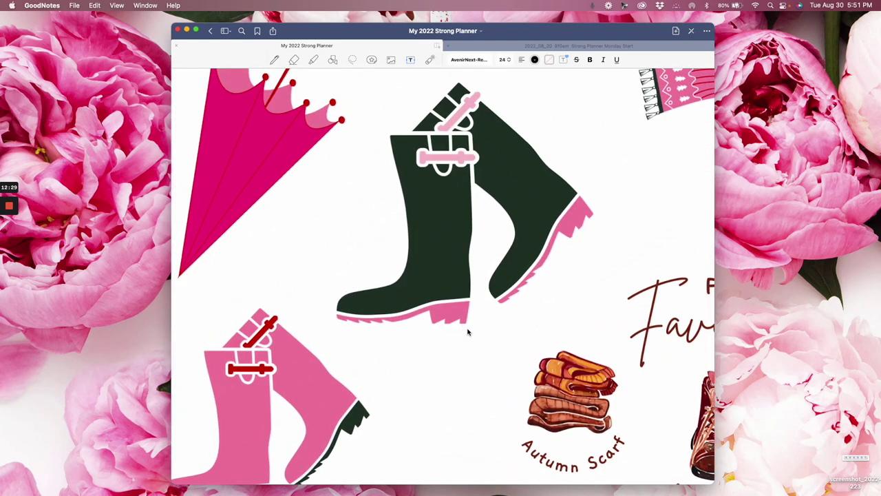
pyautogui.scroll(-10, 461, 361)
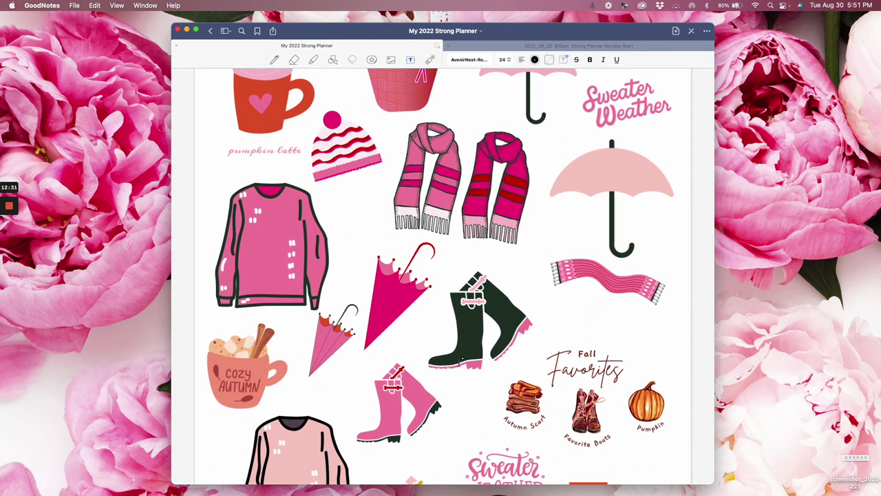
# Browse the Word, Tree, Chandelier, Tea and Fun Planner Stickers pages through to the black Flag Planner Stickers page.
pyautogui.scroll(-10, 458, 362)
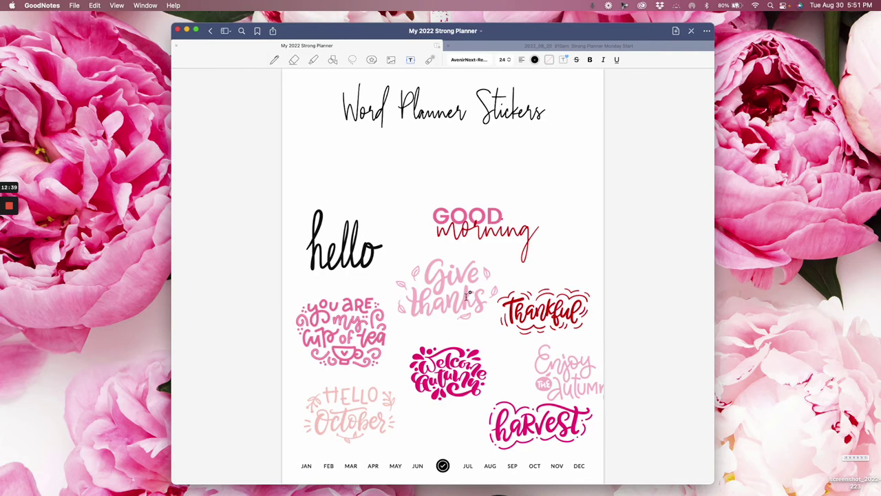
pyautogui.scroll(-5, 468, 296)
pyautogui.scroll(5, 466, 296)
pyautogui.scroll(-5, 487, 235)
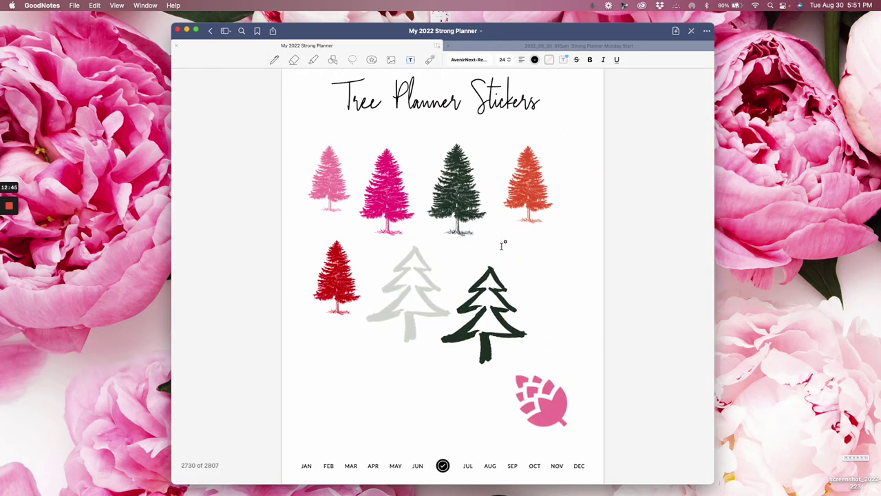
pyautogui.scroll(-5, 502, 245)
pyautogui.scroll(-5, 503, 246)
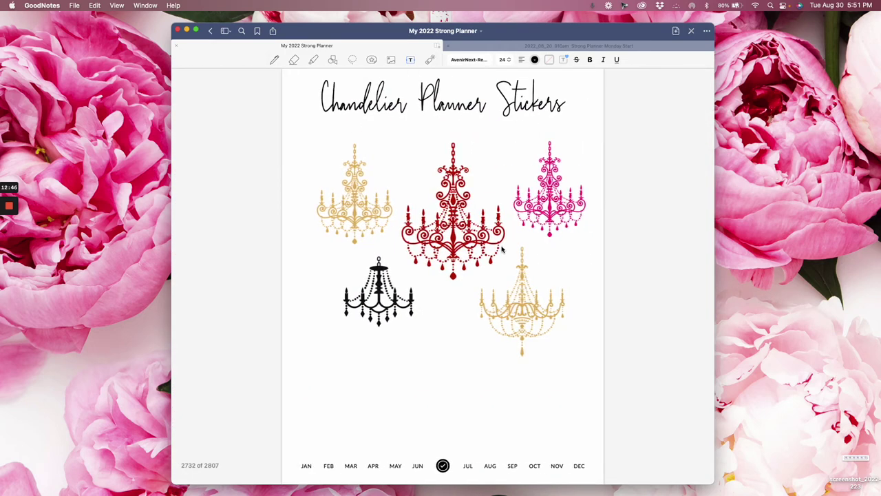
pyautogui.scroll(-5, 502, 248)
pyautogui.scroll(-5, 502, 250)
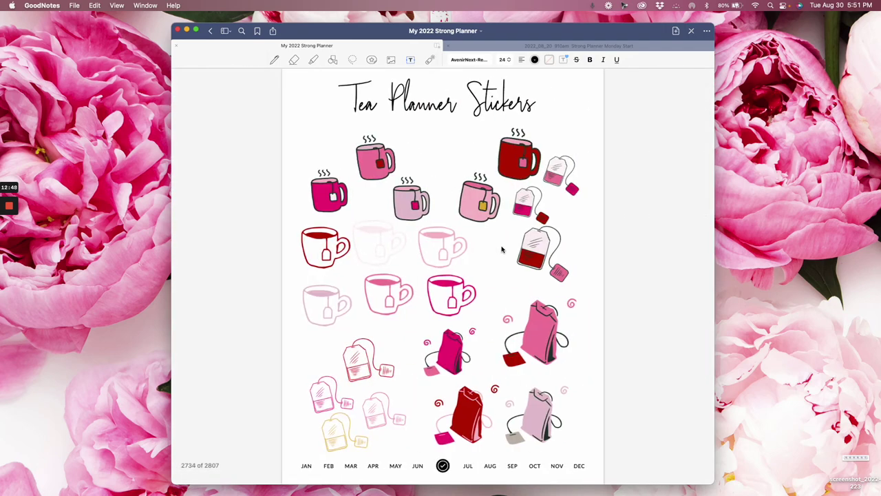
pyautogui.scroll(-5, 530, 270)
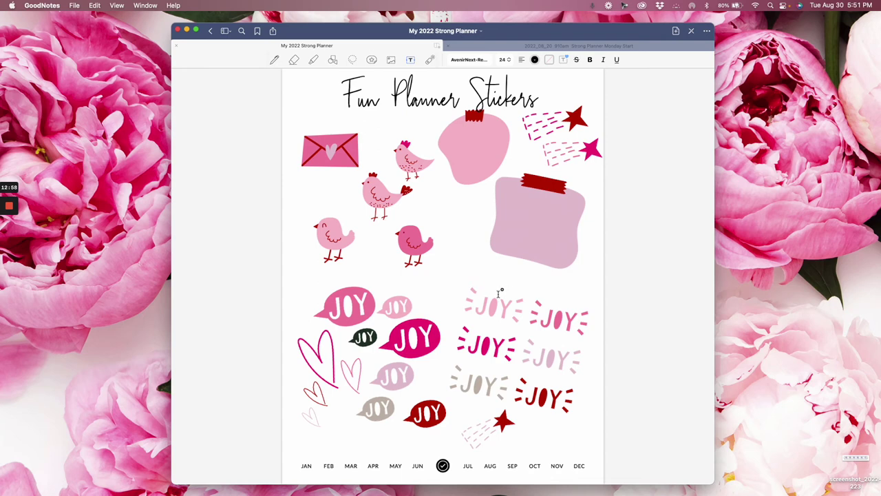
pyautogui.hscroll(5, 457, 279)
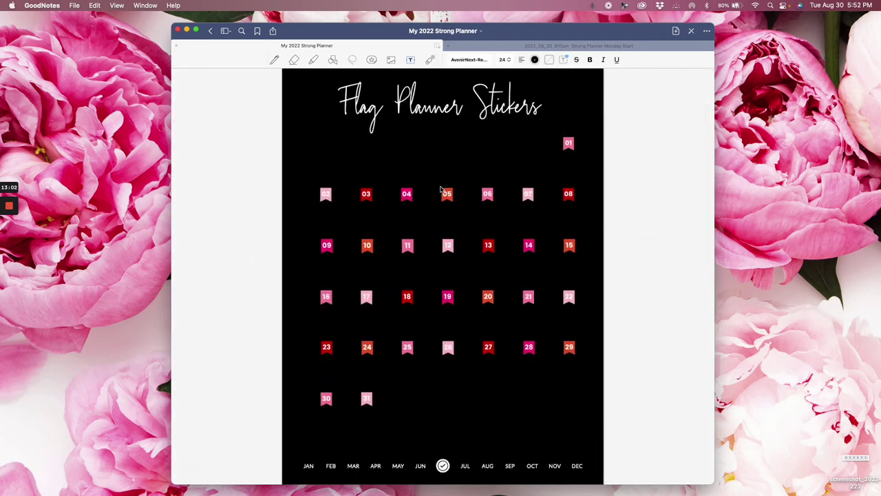
# Compare the blank white and black STICKERS pages in the Strong Planner Monday Start document, and return to My 2022 Strong Planner.
pyautogui.click(598, 50)
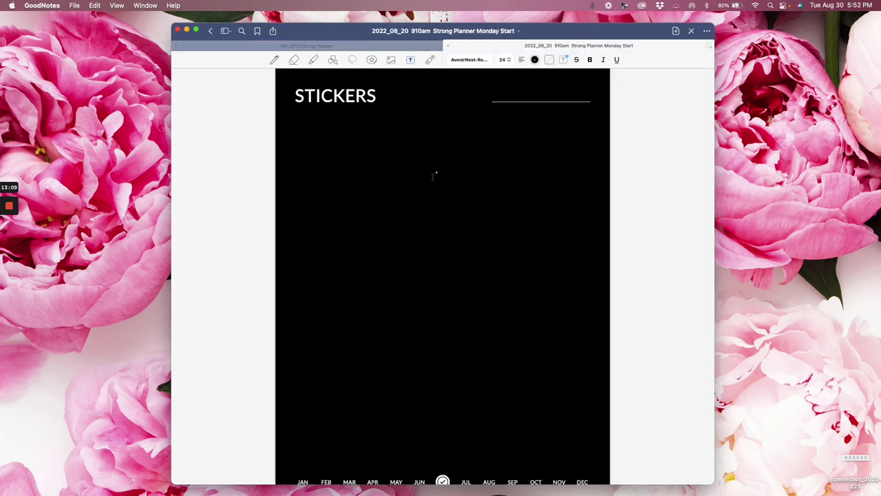
pyautogui.hscroll(-3, 381, 152)
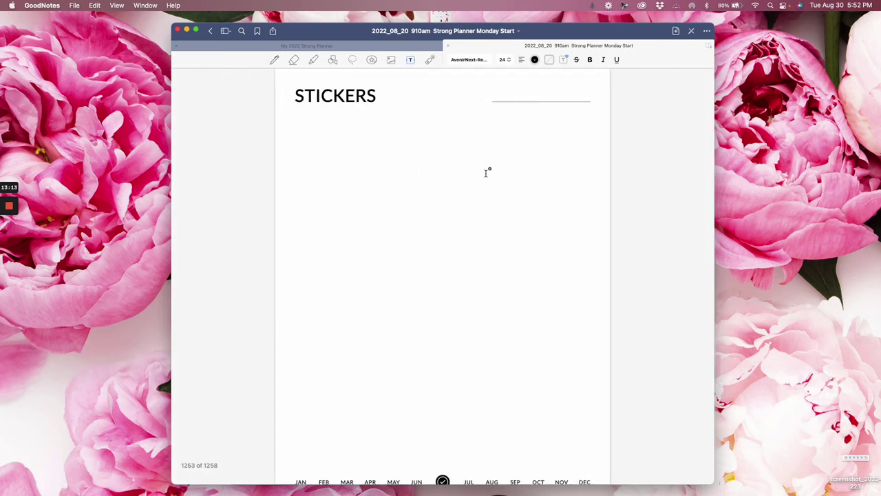
pyautogui.hscroll(3, 508, 172)
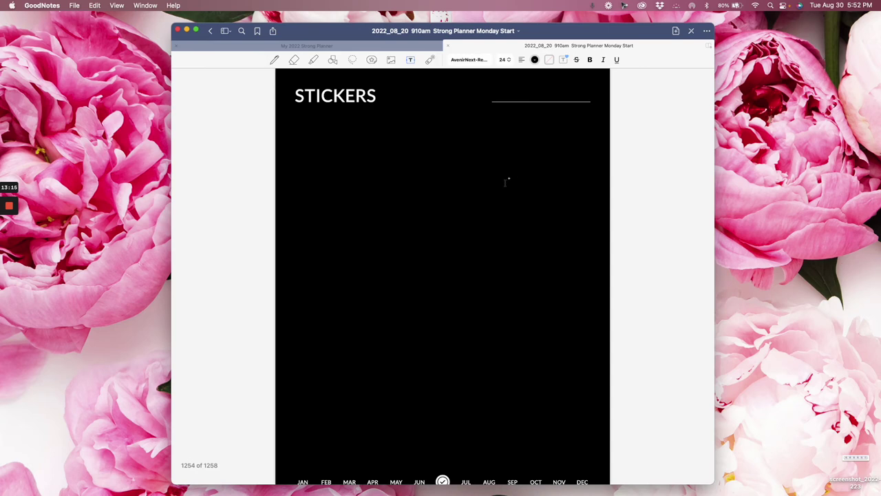
pyautogui.click(334, 48)
# Browse the black Flag, Fun and Chandelier Planner Stickers pages, and examine the colored chandeliers up close.
pyautogui.hscroll(2, 488, 162)
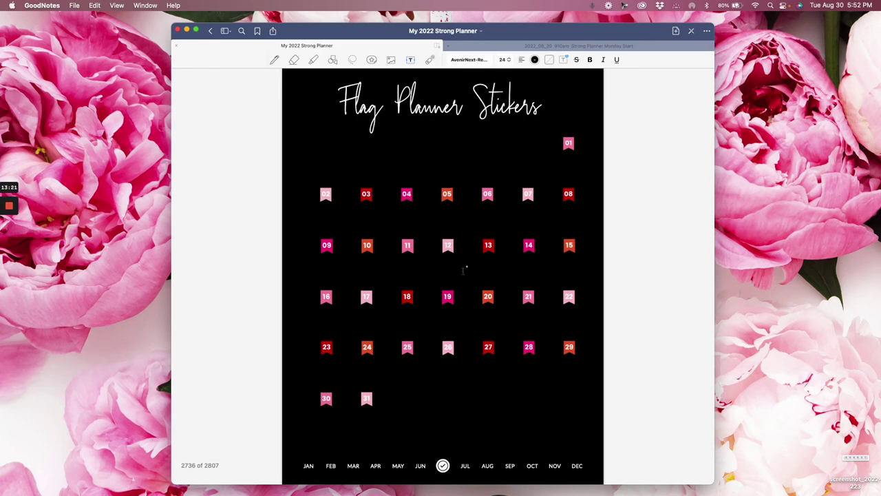
pyautogui.hscroll(2, 463, 268)
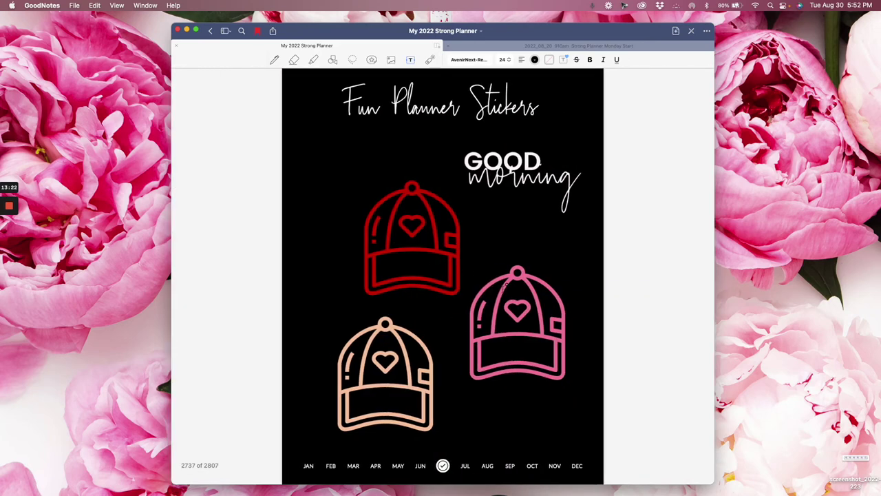
pyautogui.hscroll(2, 468, 280)
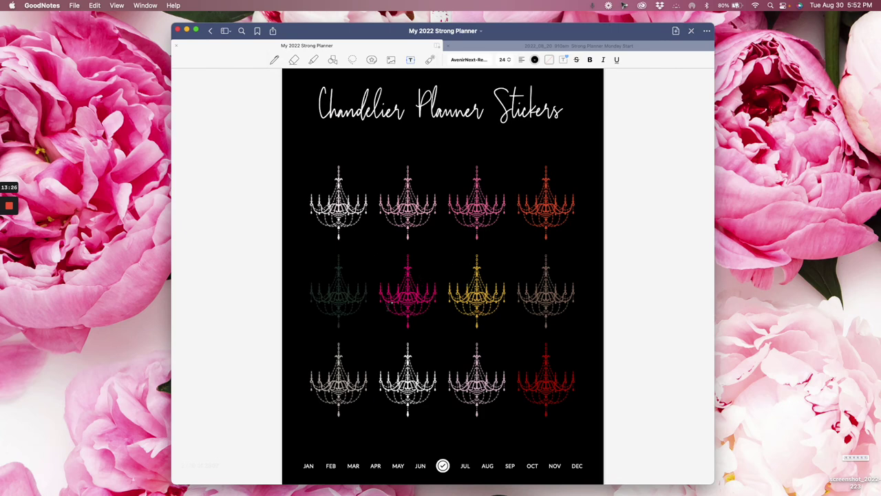
pyautogui.scroll(5, 389, 321)
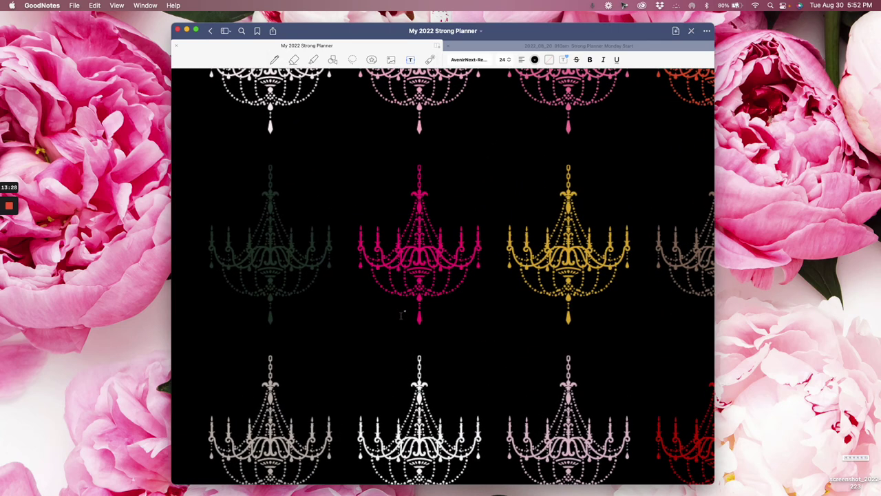
pyautogui.scroll(-5, 400, 317)
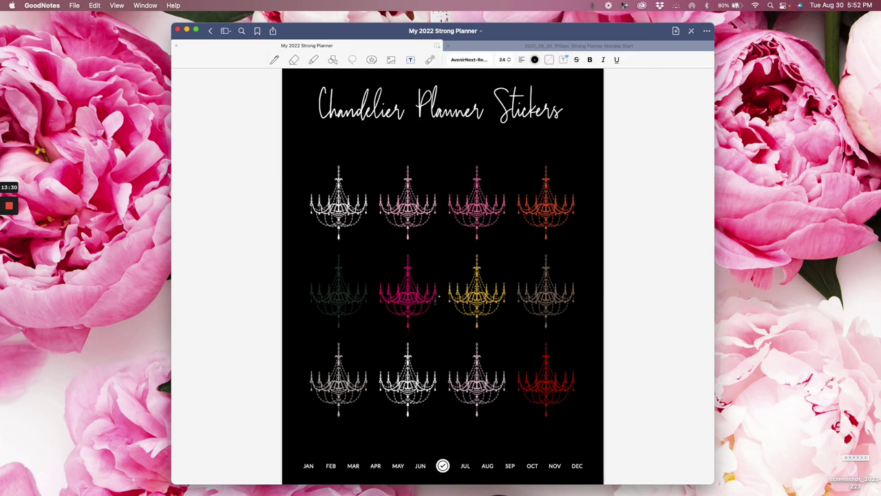
# Browse the black Camping Planner Stickers pages, and examine the pink and brown flashlight stickers up close.
pyautogui.hscroll(5, 442, 296)
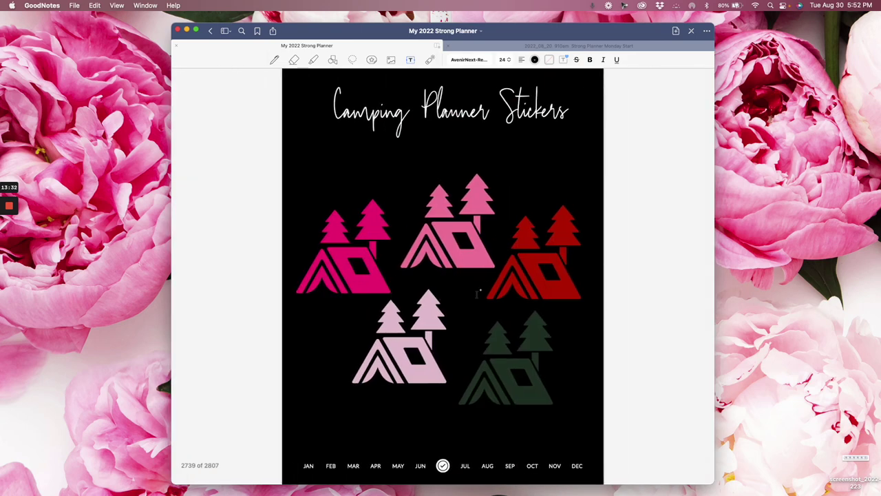
pyautogui.hscroll(5, 510, 302)
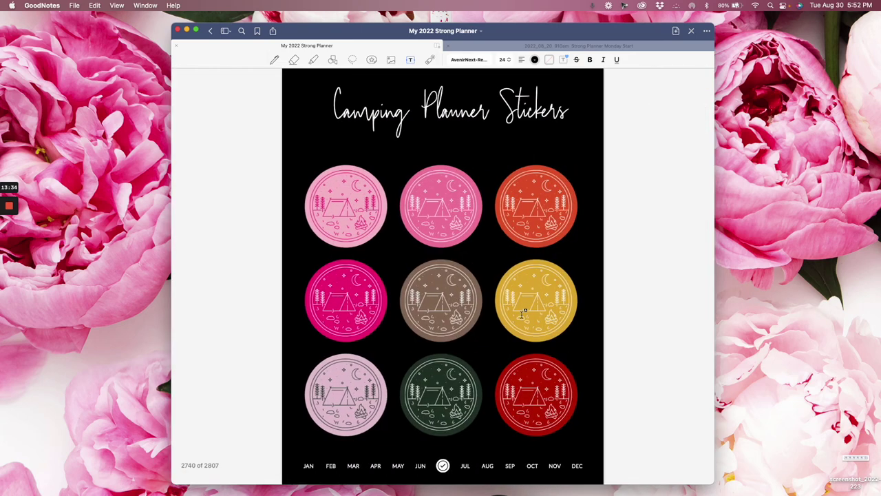
pyautogui.hscroll(-5, 513, 306)
pyautogui.hscroll(5, 524, 311)
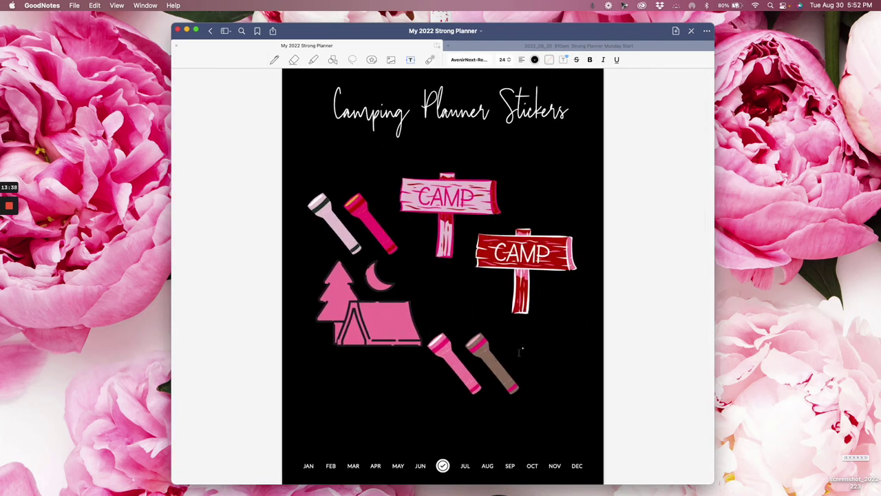
pyautogui.scroll(5, 413, 422)
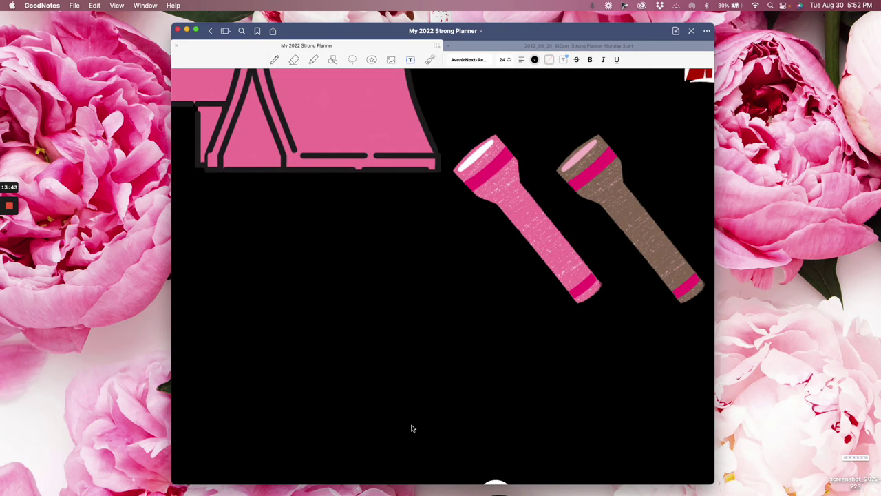
# Browse the black Camping Planner Stickers pages from the flashlights through to the hiking boots, fishing rods and thermoses.
pyautogui.hscroll(3, 412, 429)
pyautogui.scroll(-5, 412, 428)
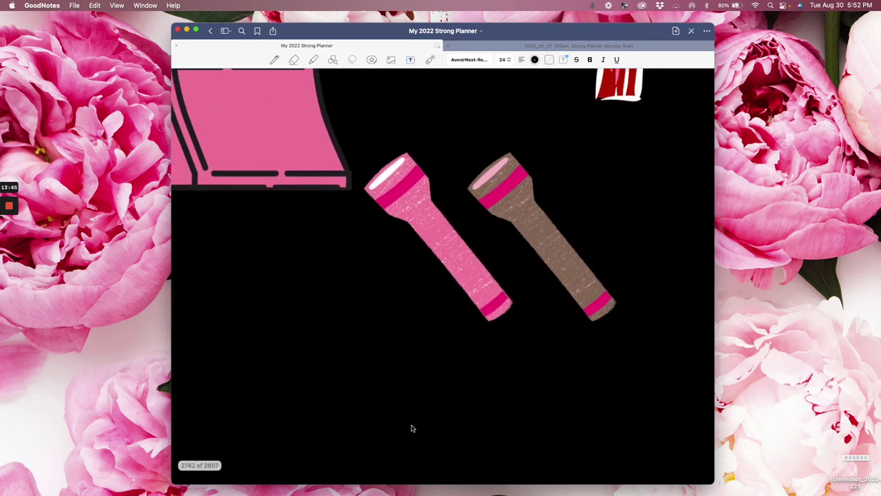
pyautogui.hscroll(5, 432, 391)
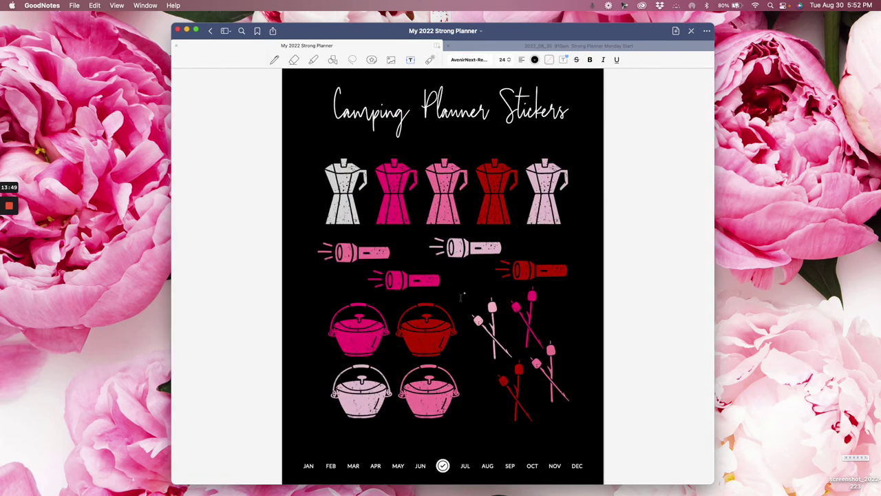
pyautogui.hscroll(5, 460, 291)
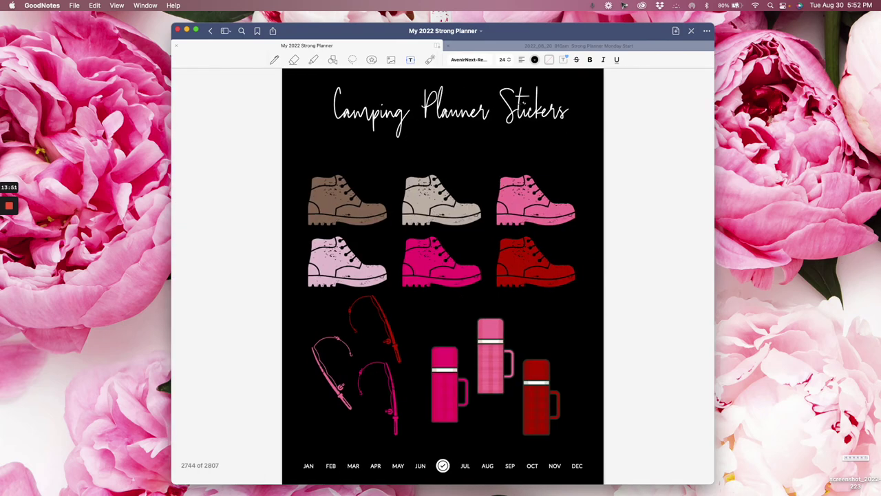
# View the blank STICKER BOOK page in the Strong Planner Monday Start document, compare it with the Camping stickers, and return to My 2022 Strong Planner.
pyautogui.click(522, 44)
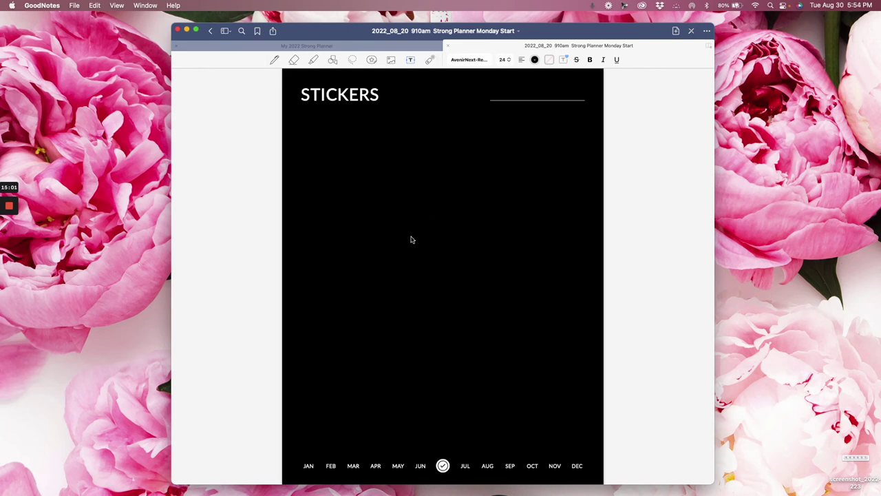
pyautogui.hscroll(-10, 411, 240)
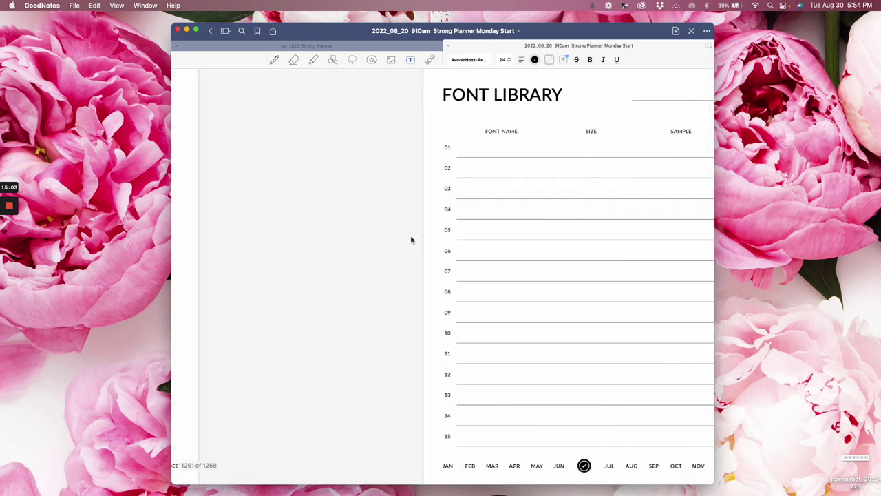
pyautogui.hscroll(5, 411, 240)
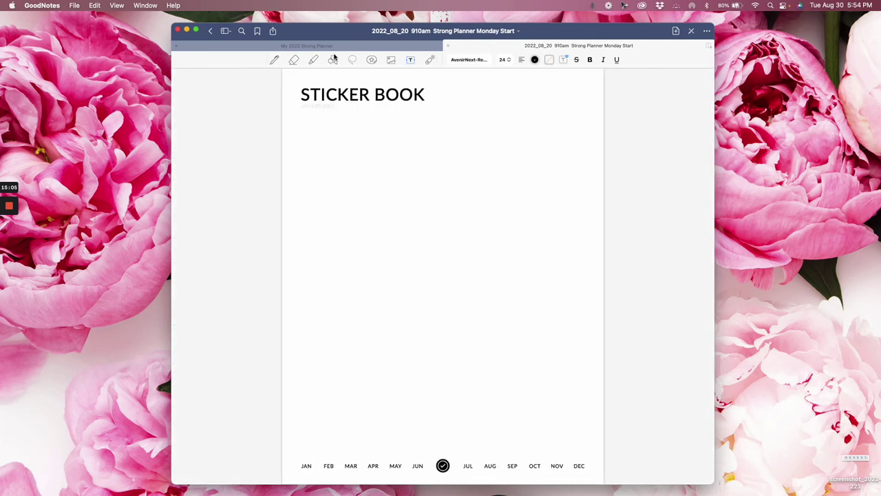
pyautogui.click(335, 46)
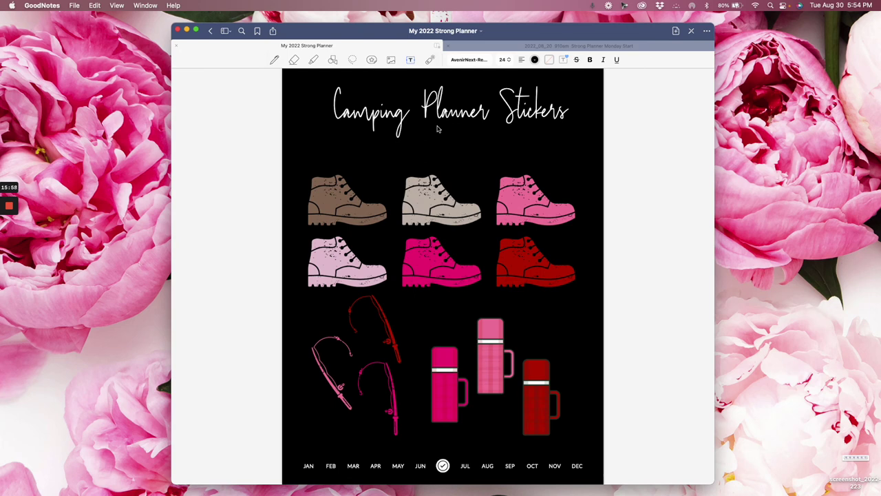
pyautogui.click(510, 47)
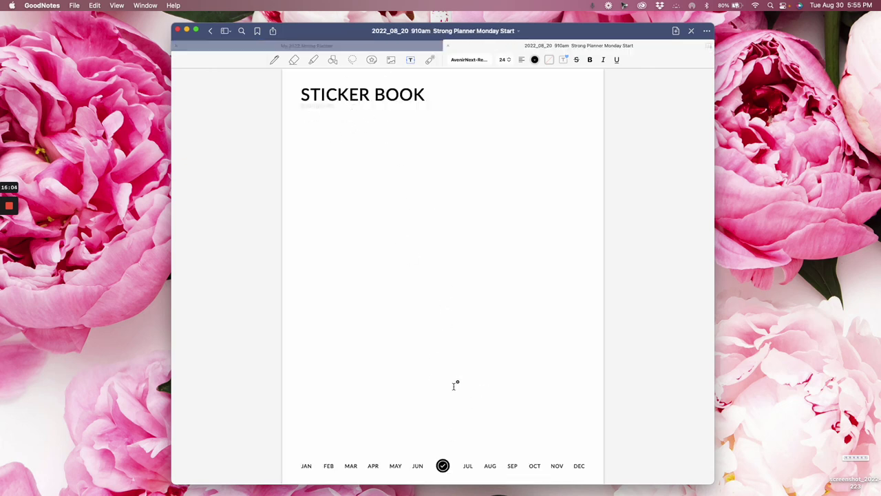
pyautogui.click(320, 46)
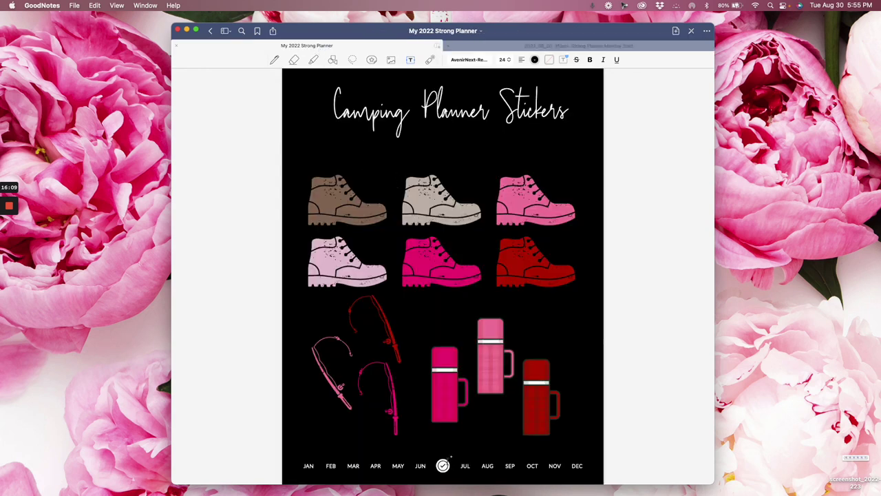
# Browse back through the black Camping Planner Stickers pages to the page of solid tents with trees.
pyautogui.hscroll(-3, 462, 207)
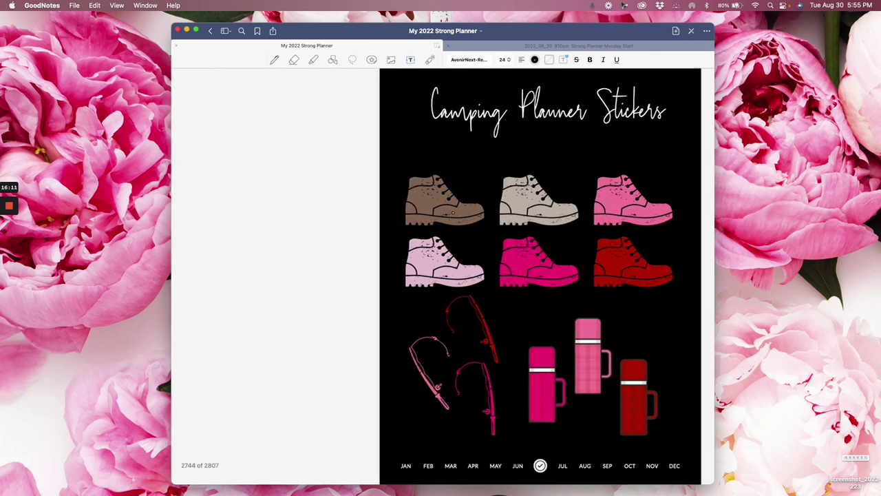
pyautogui.hscroll(-3, 453, 212)
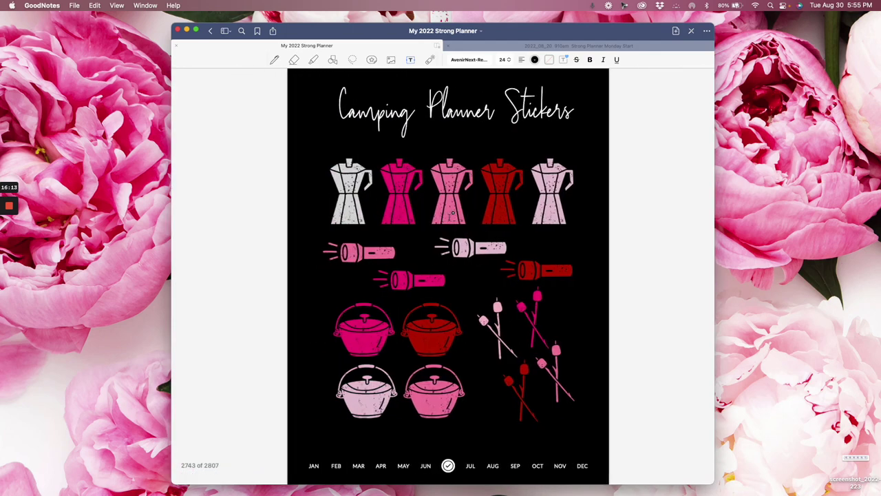
pyautogui.hscroll(-3, 453, 216)
pyautogui.hscroll(-3, 449, 240)
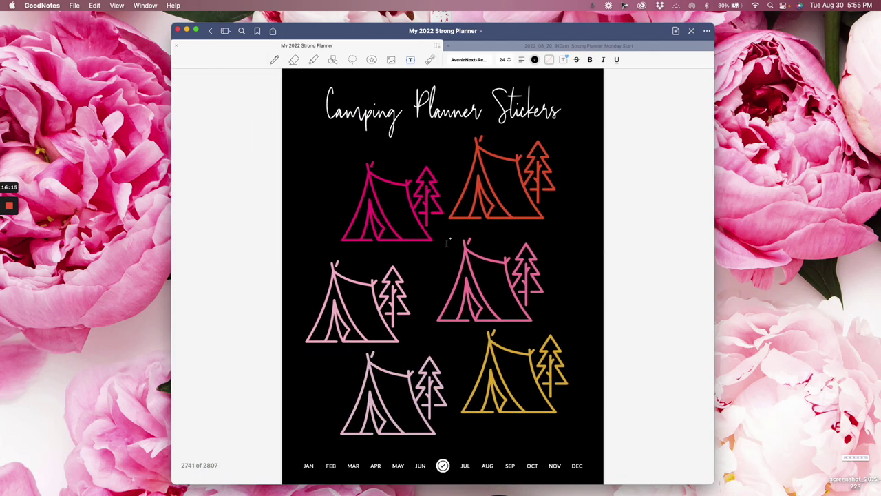
pyautogui.hscroll(-3, 448, 241)
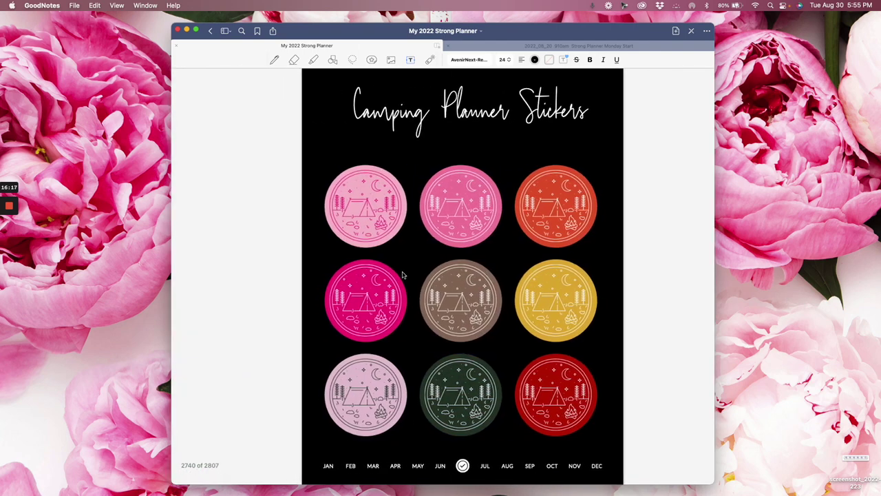
pyautogui.hscroll(-3, 403, 276)
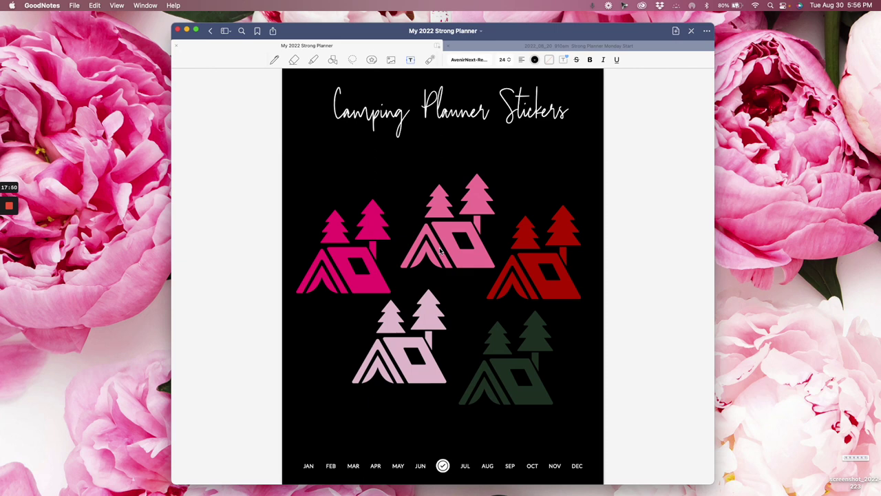
pyautogui.moveTo(10, 214)
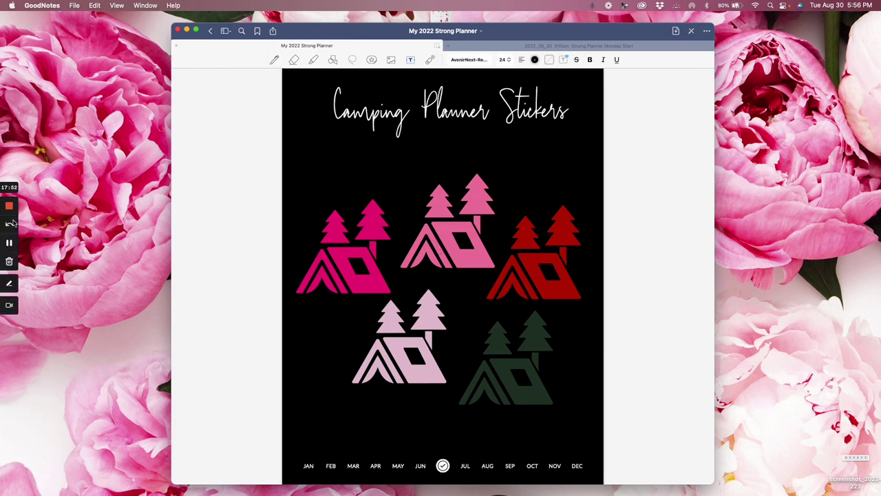